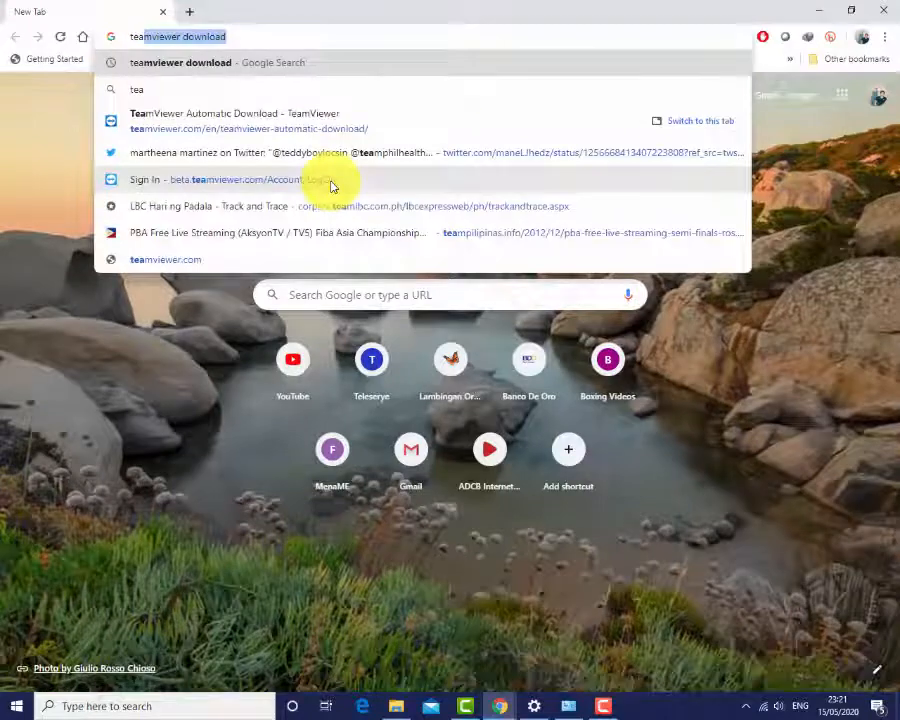
Step: Search the web for "teamviewer download" and open the TeamViewer.com result
{"action": "type", "text": "m"}
{"action": "key", "text": "Return"}
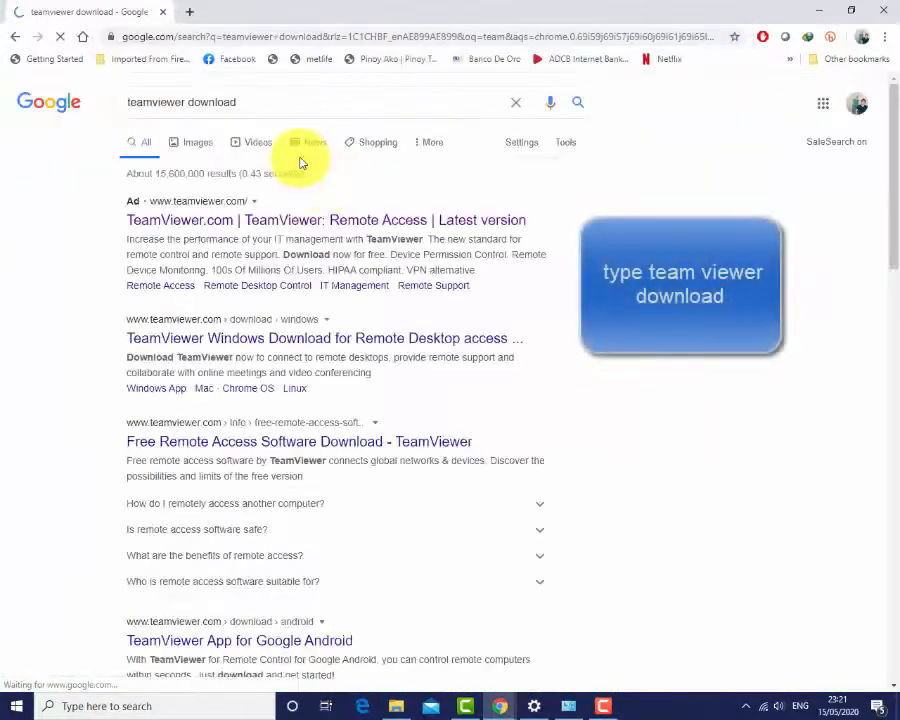
{"action": "left_click", "coordinate": [184, 229]}
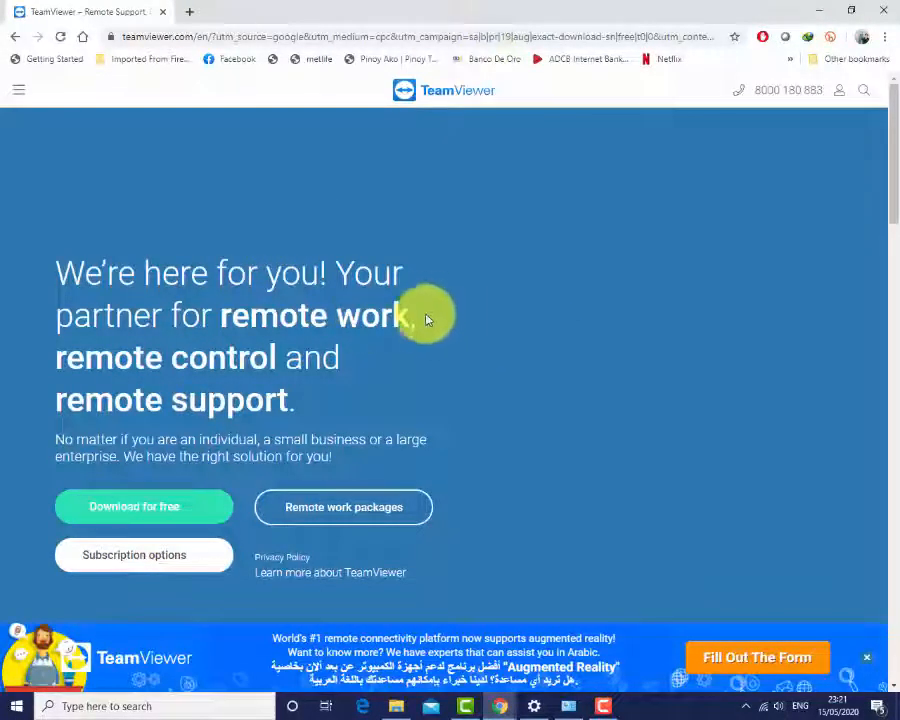
Step: Download the free version of TeamViewer from its website
{"action": "scroll", "coordinate": [513, 315], "scroll_direction": "down", "scroll_amount": 3}
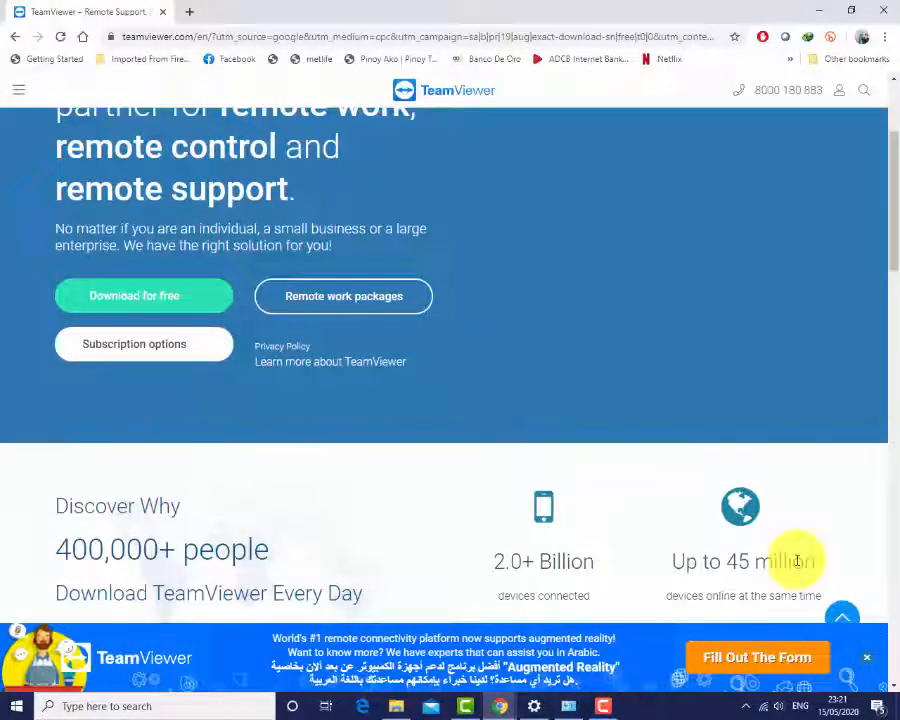
{"action": "scroll", "coordinate": [400, 440], "scroll_direction": "up", "scroll_amount": 1}
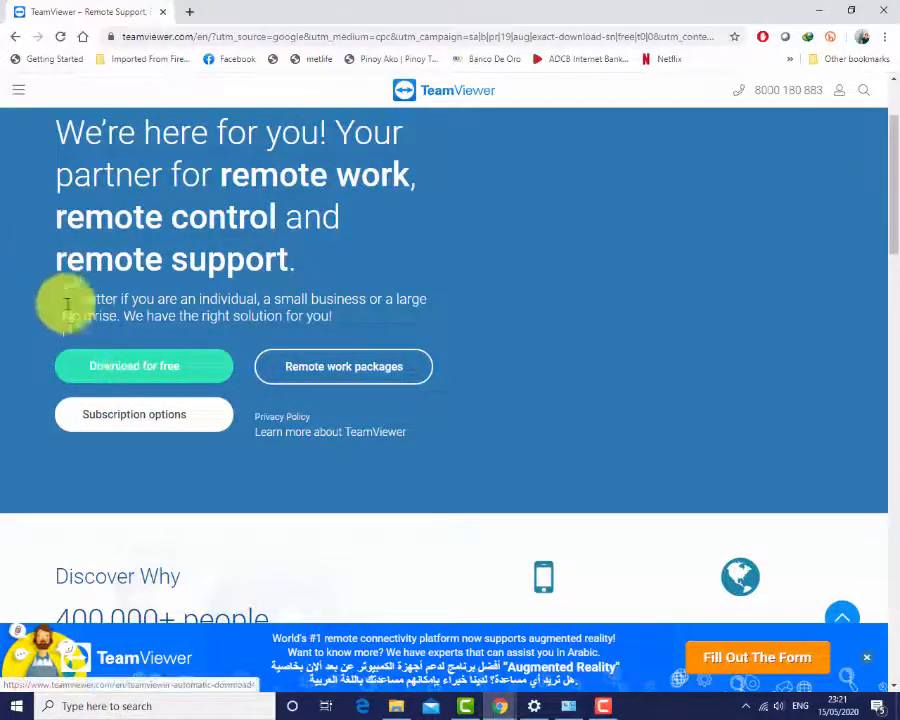
{"action": "left_click", "coordinate": [138, 368]}
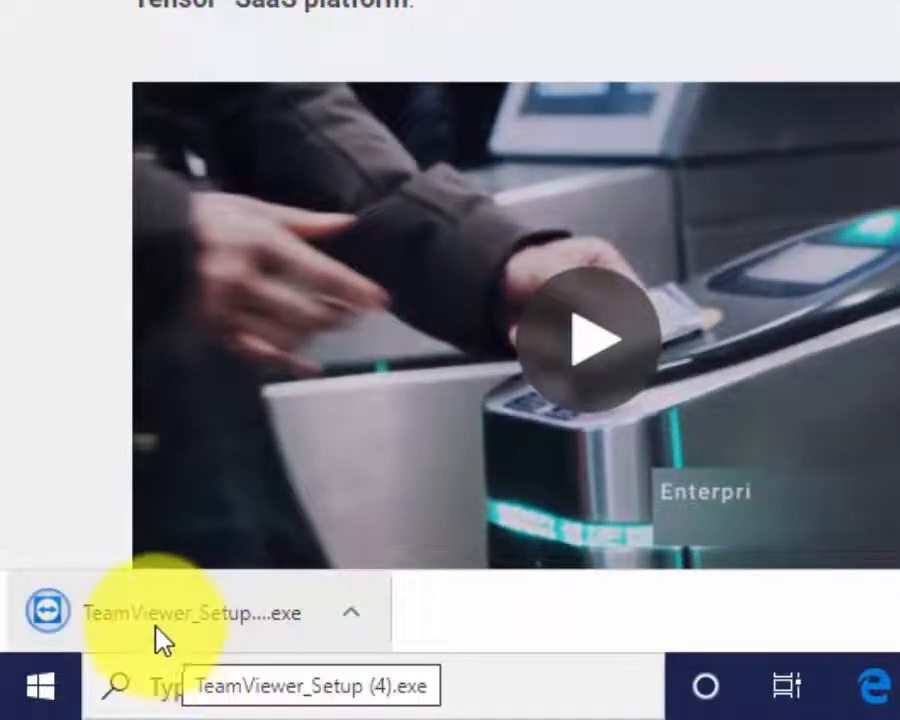
Step: Run the downloaded setup file, install TeamViewer with Default installation for Personal / Non-commercial use, and close the browser
{"action": "left_click", "coordinate": [240, 635]}
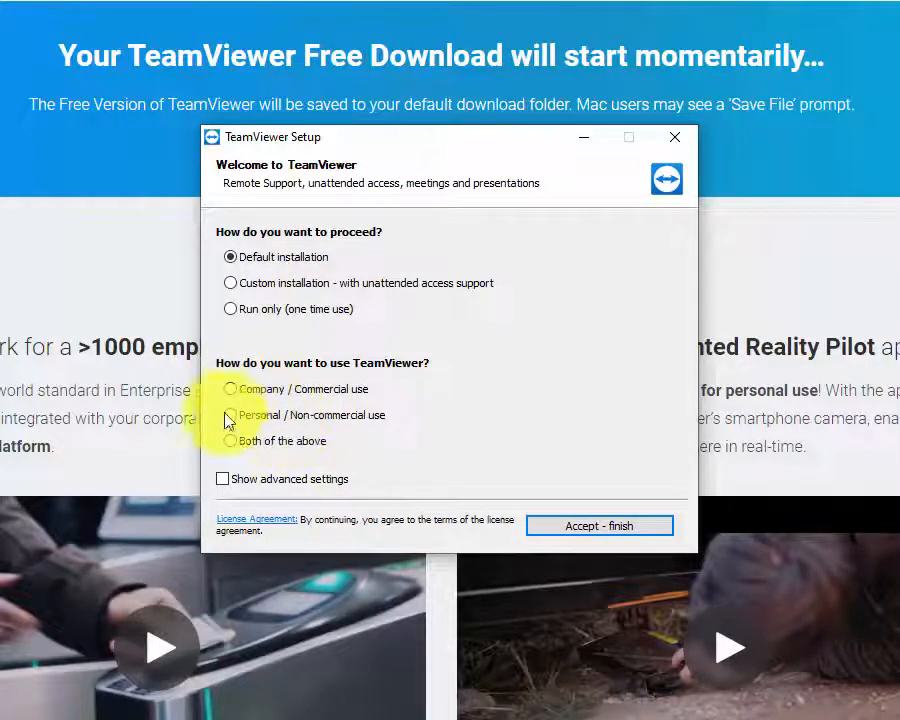
{"action": "left_click", "coordinate": [264, 418]}
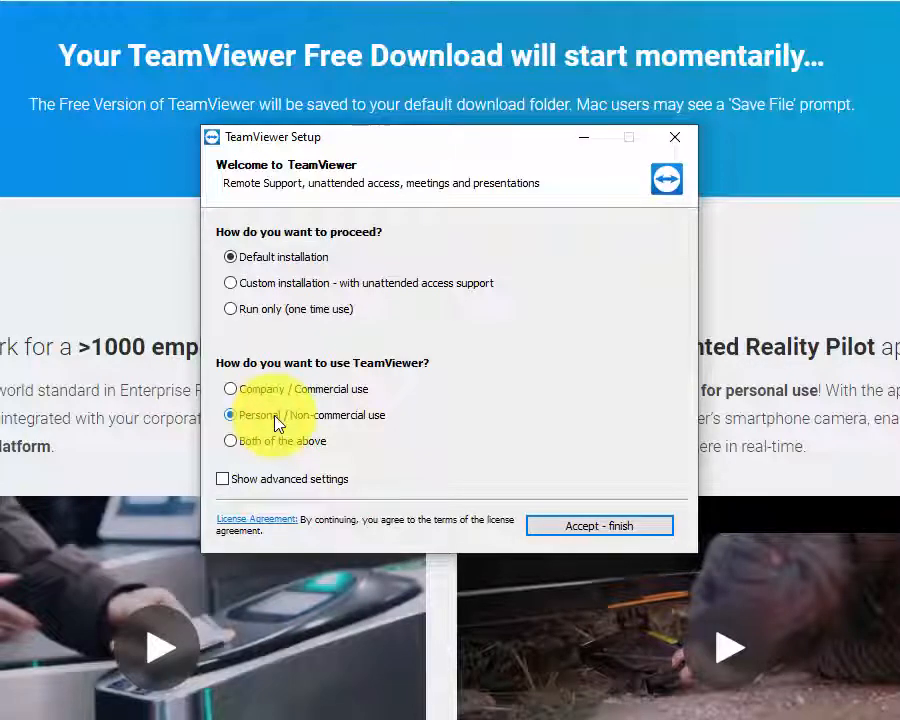
{"action": "left_click", "coordinate": [273, 392]}
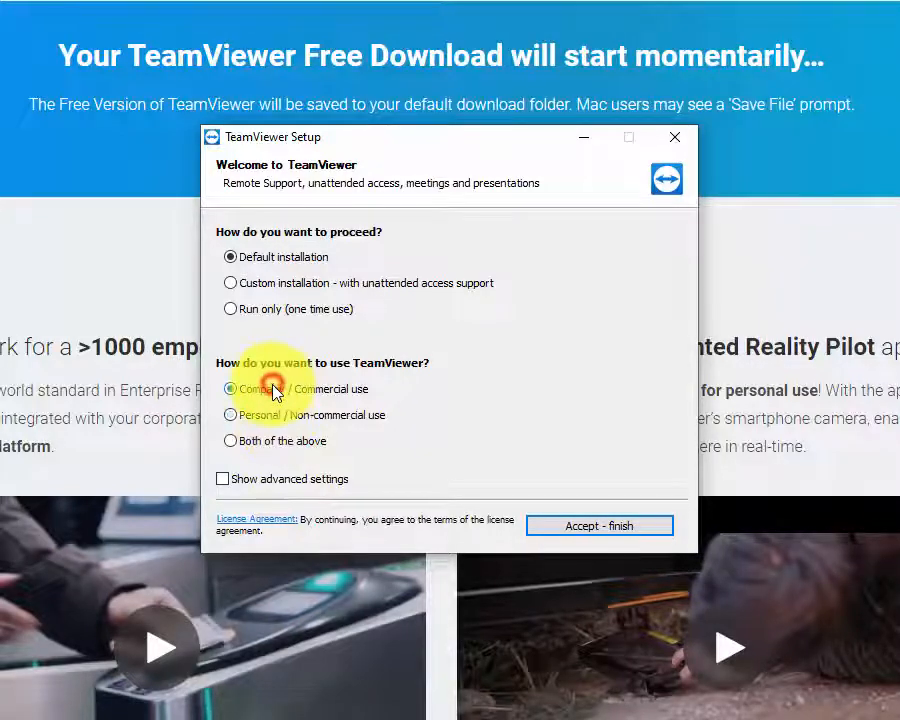
{"action": "left_click", "coordinate": [257, 424]}
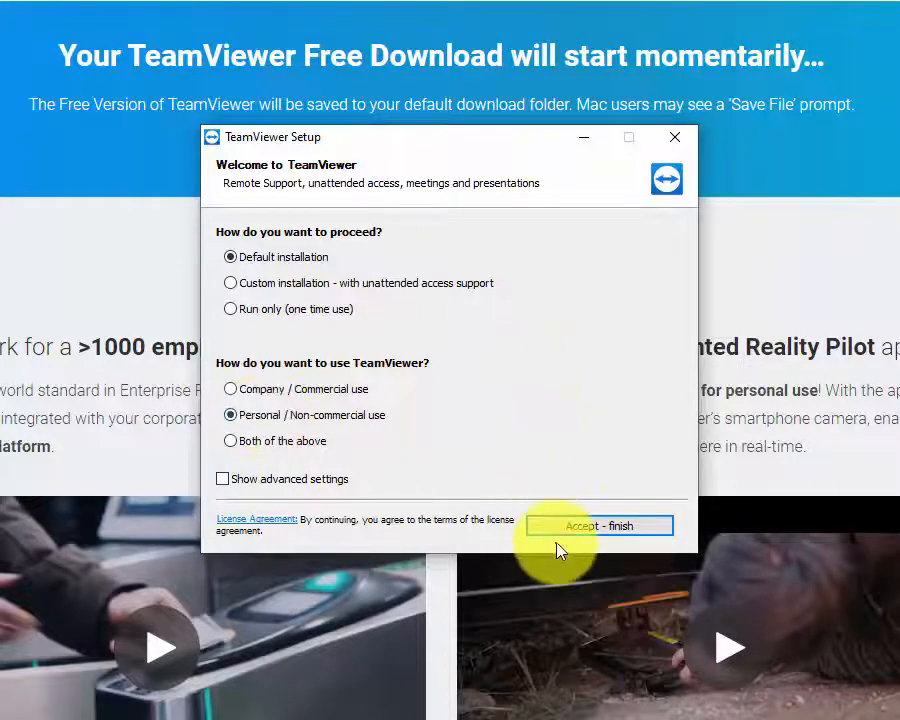
{"action": "left_click", "coordinate": [588, 530]}
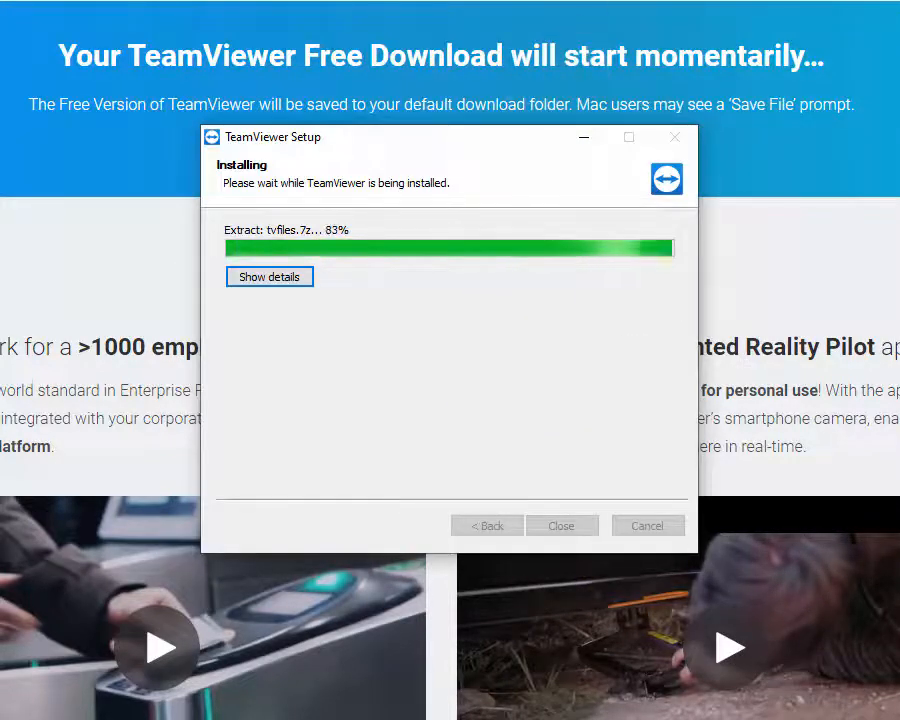
{"action": "left_click", "coordinate": [890, 2]}
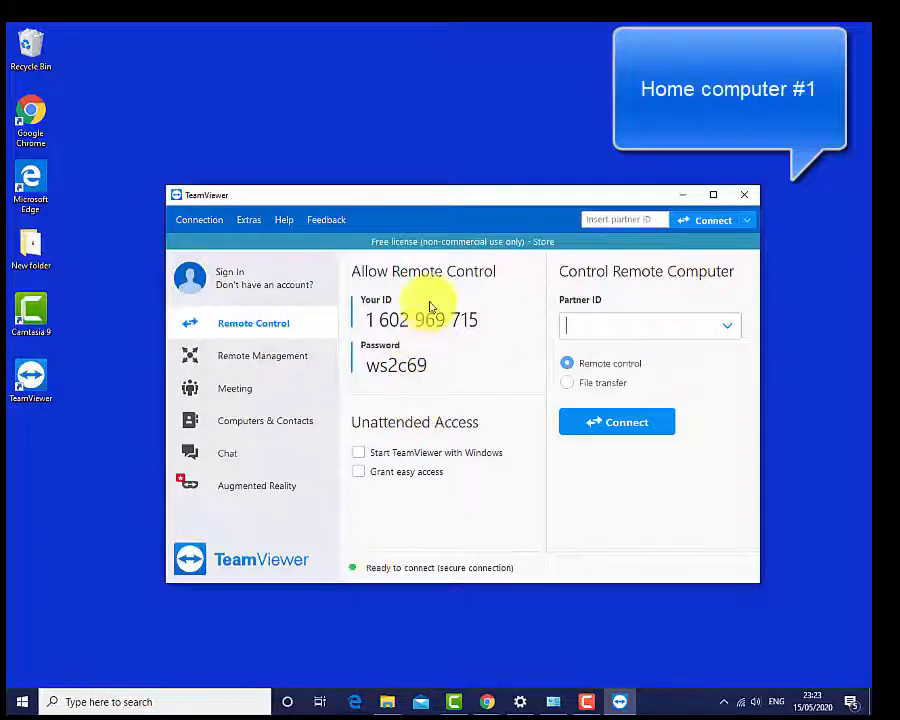
Step: Highlight this computer's ID and its password for allowing remote control
{"action": "left_click_drag", "start_coordinate": [487, 320], "coordinate": [366, 322]}
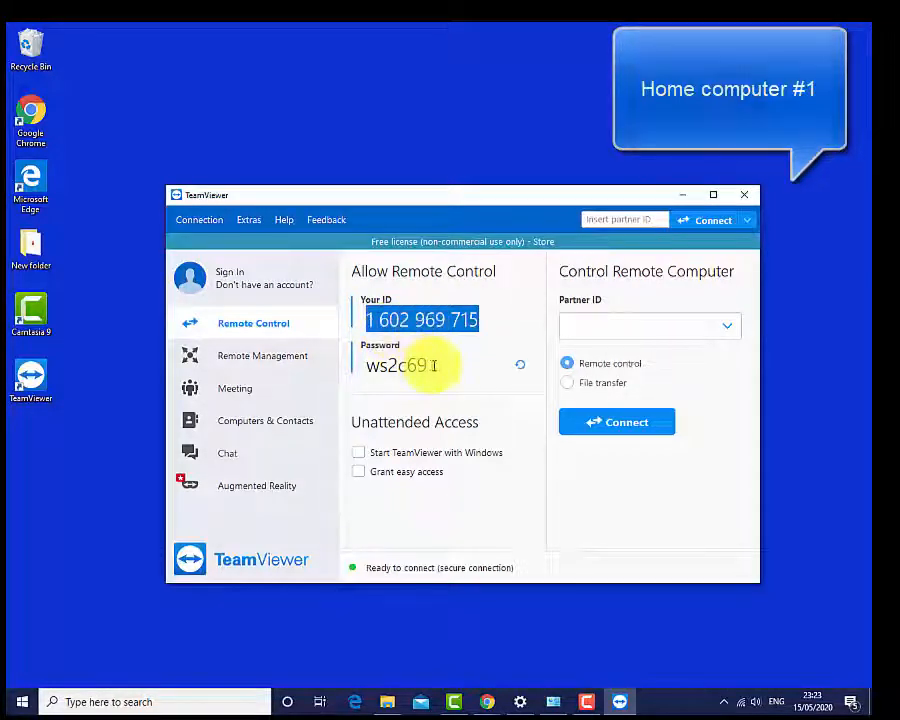
{"action": "left_click_drag", "start_coordinate": [436, 365], "coordinate": [366, 368]}
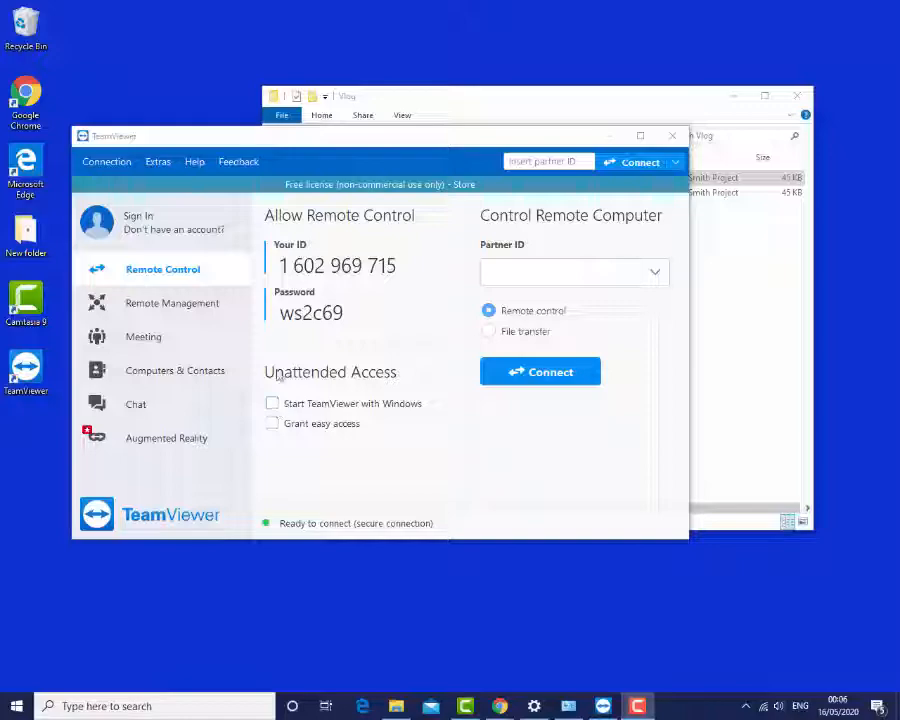
Step: Enable Start TeamViewer with Windows and open the Security options for access to this computer
{"action": "left_click", "coordinate": [273, 406]}
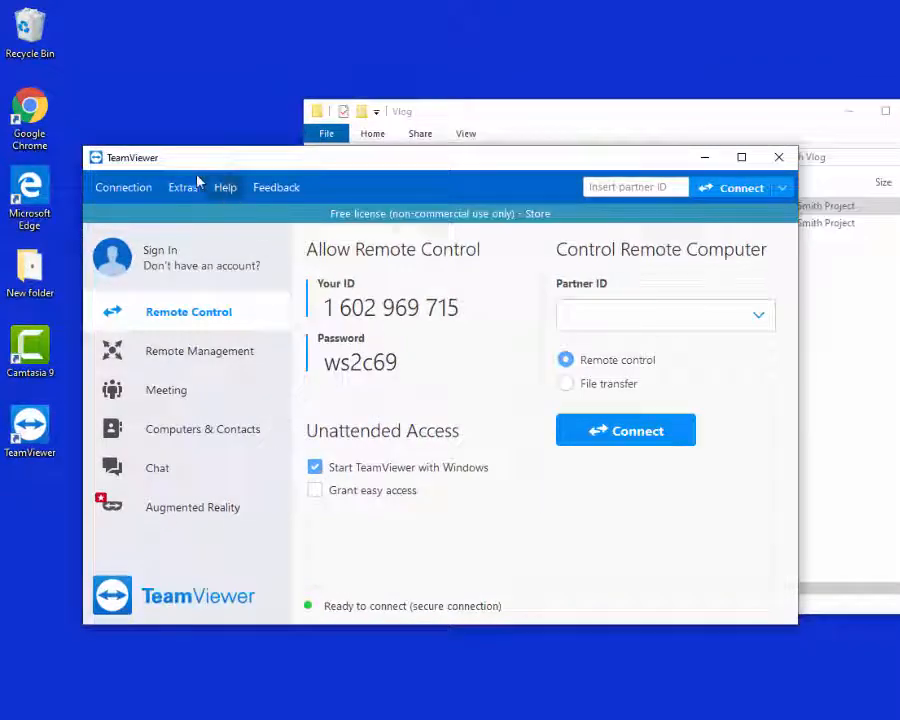
{"action": "left_click", "coordinate": [183, 190]}
{"action": "left_click", "coordinate": [183, 214]}
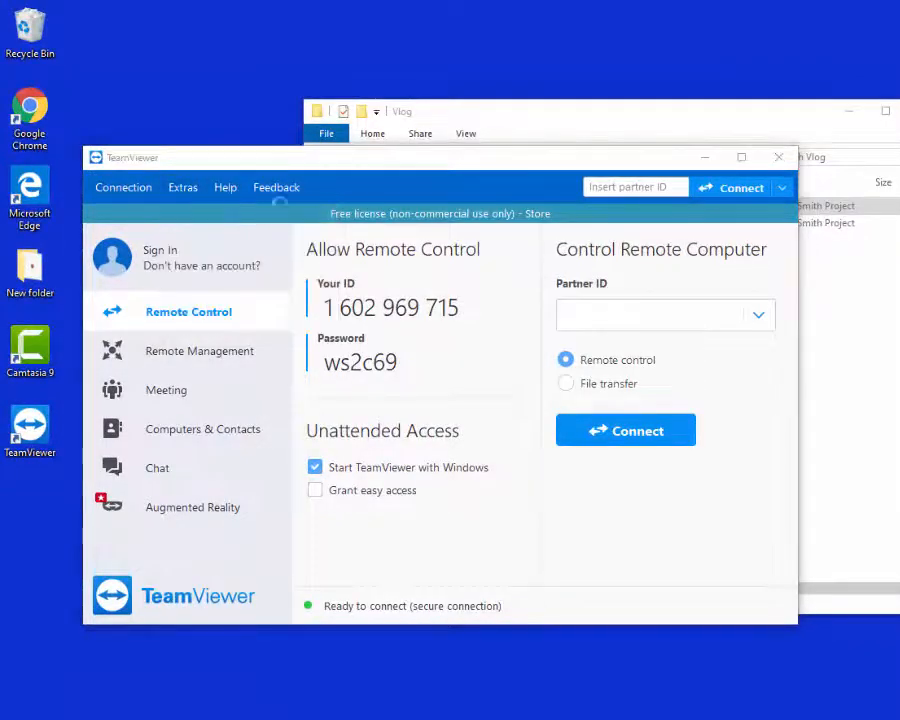
{"action": "left_click", "coordinate": [181, 253]}
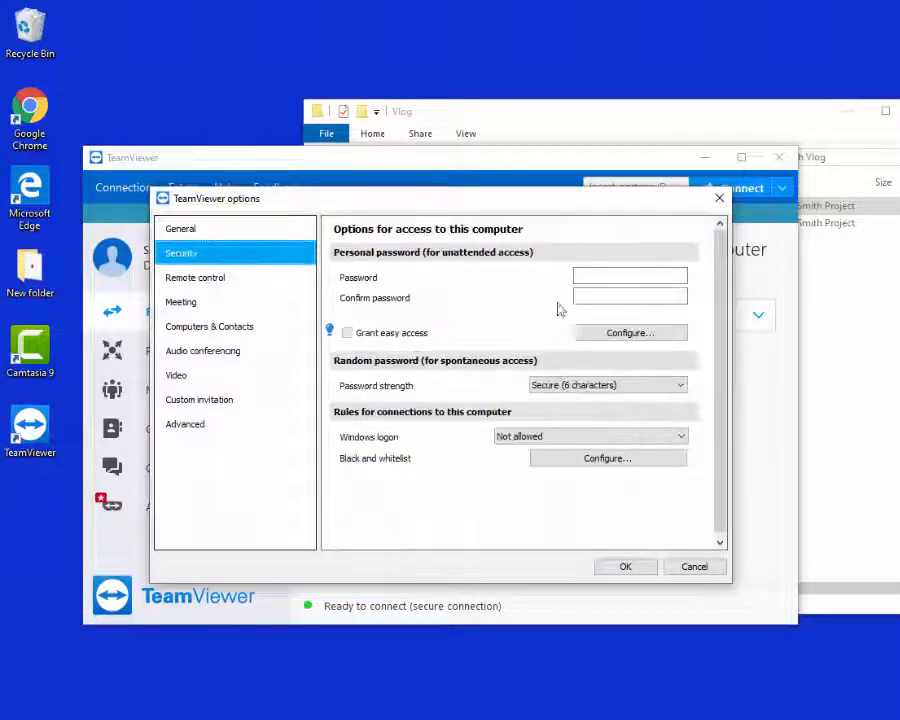
Step: Enter and confirm the personal password for unattended access and save the options
{"action": "left_click", "coordinate": [630, 279]}
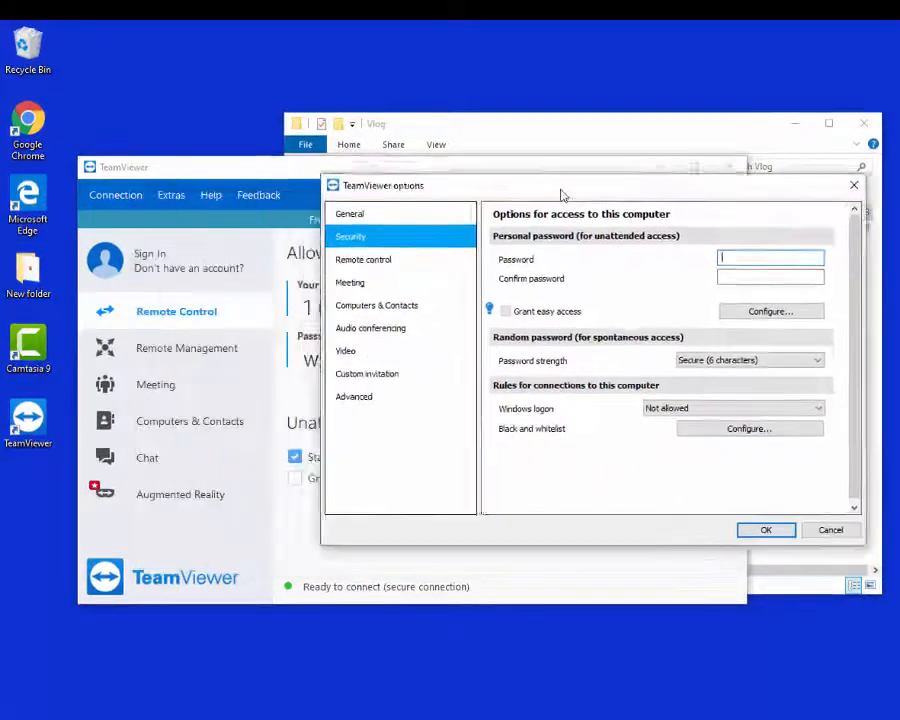
{"action": "left_click_drag", "start_coordinate": [562, 195], "coordinate": [621, 208]}
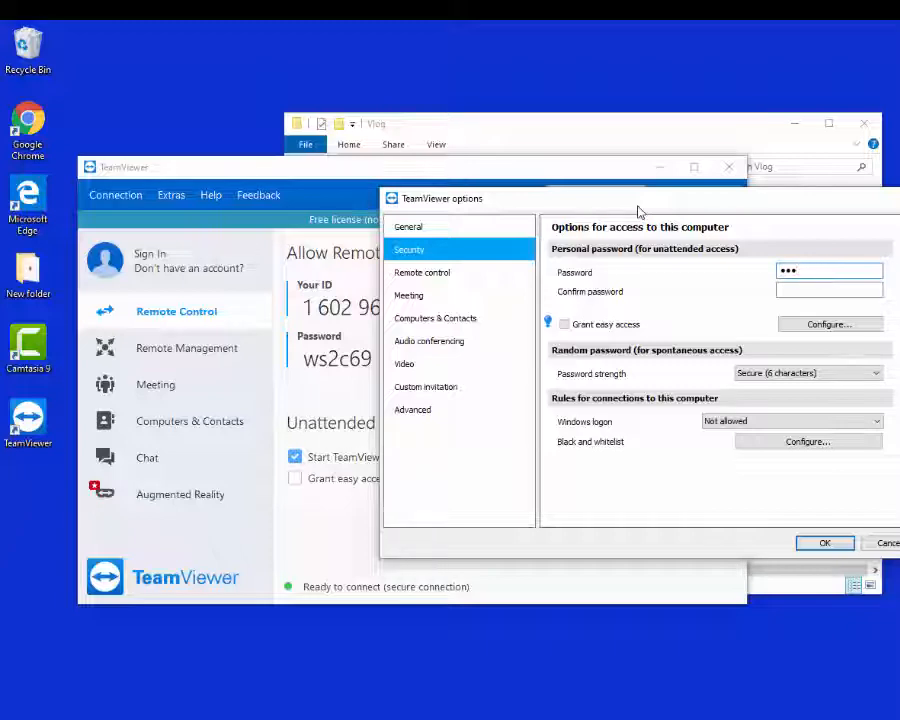
{"action": "key", "text": "BackSpace"}
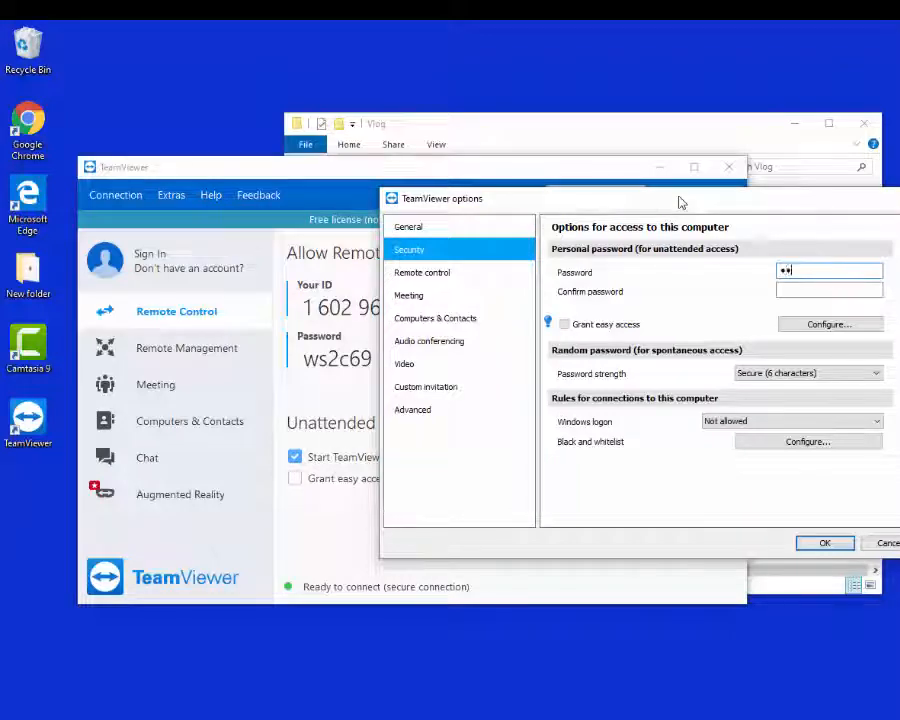
{"action": "type", "text": "••"}
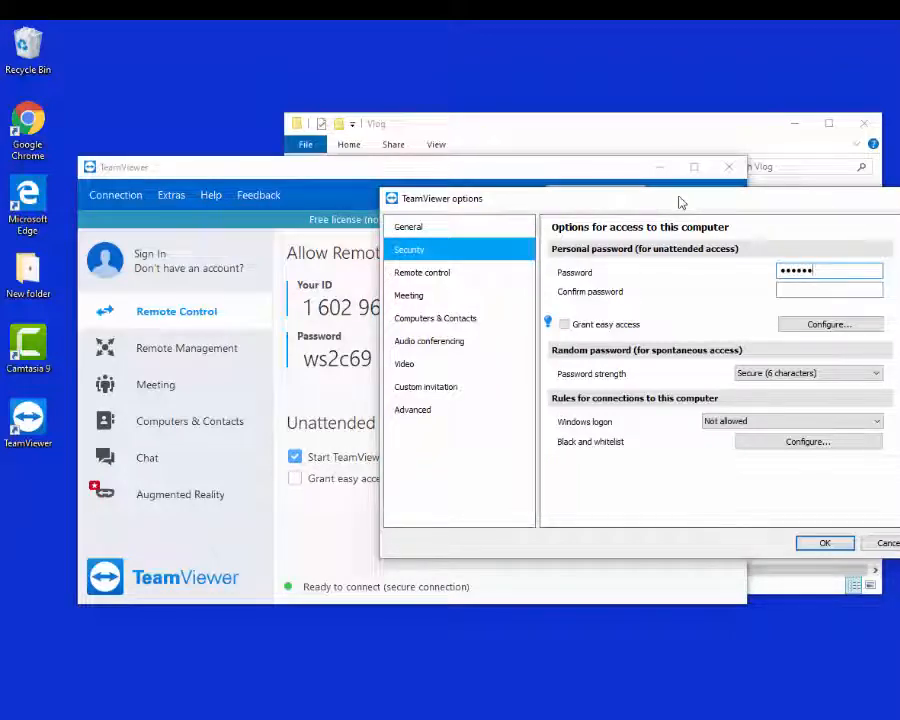
{"action": "type", "text": "••••"}
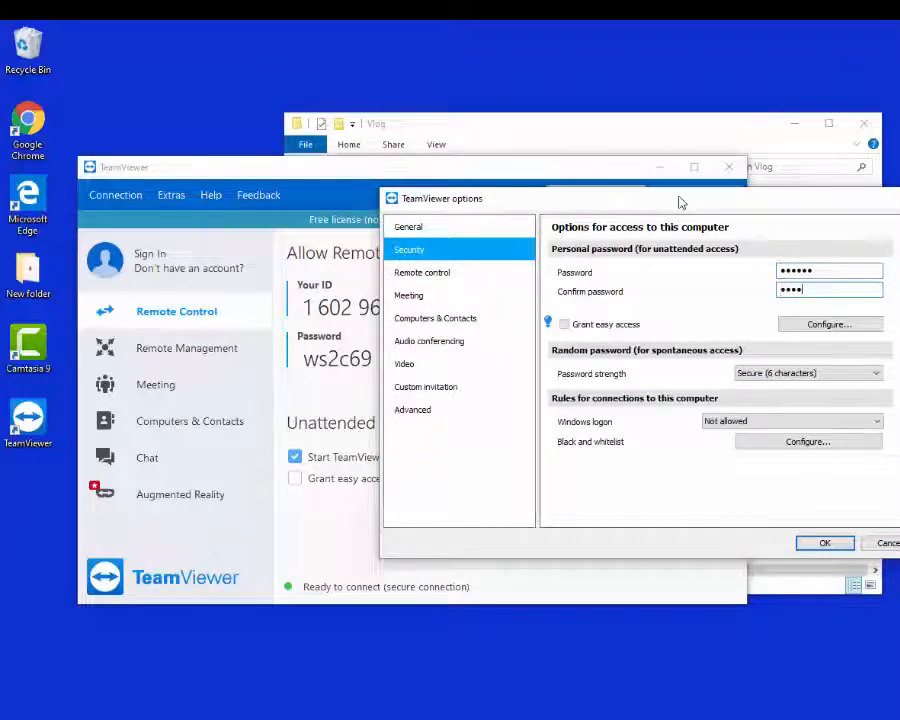
{"action": "type", "text": "••"}
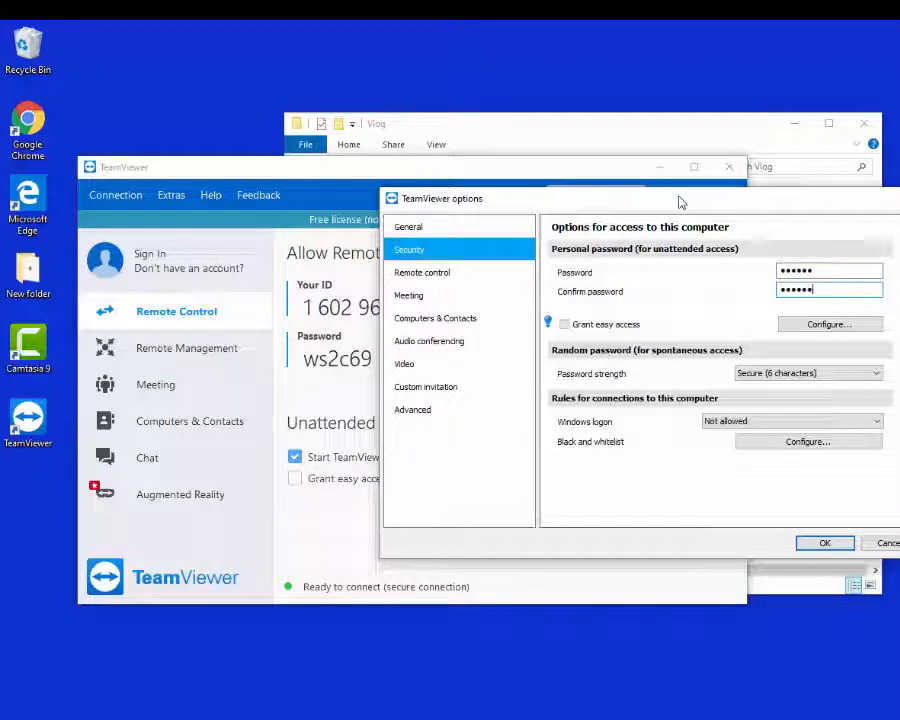
{"action": "left_click", "coordinate": [825, 546]}
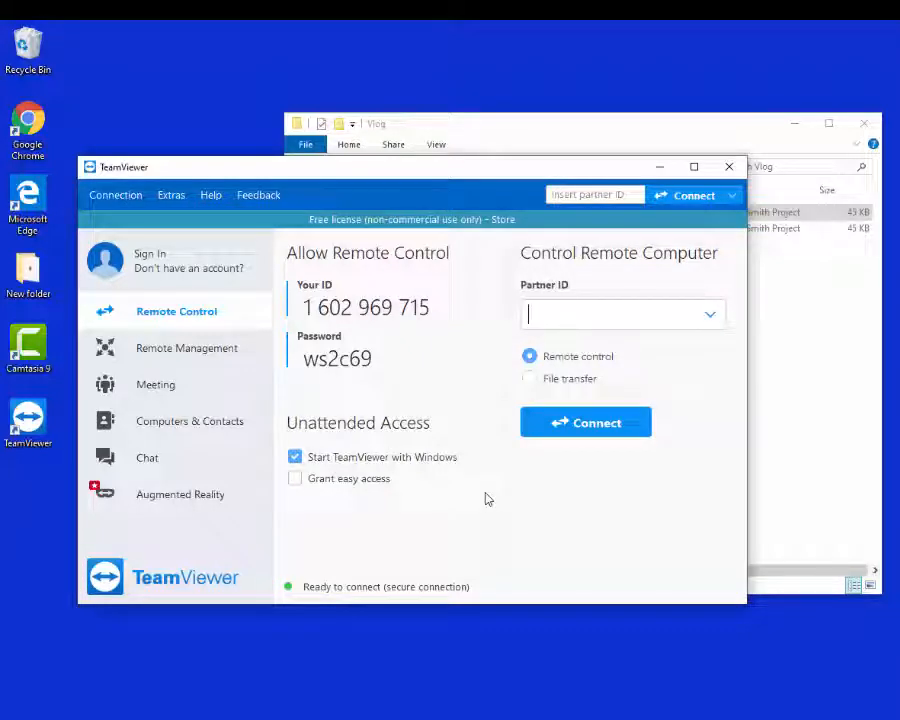
Step: Enter the office computer's partner ID and connect to it in Remote control mode
{"action": "double_click", "coordinate": [377, 360]}
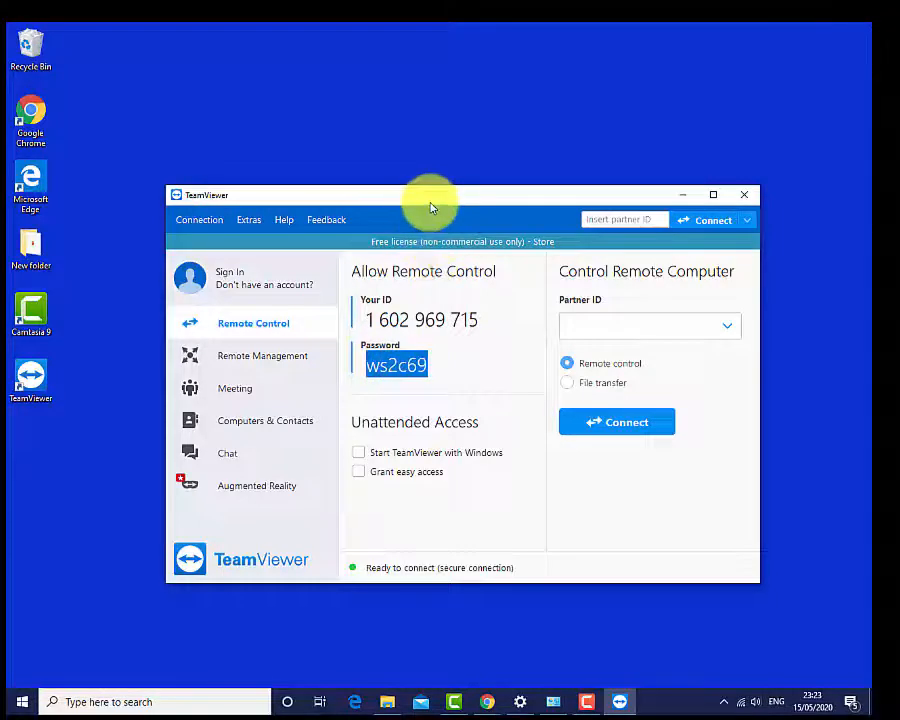
{"action": "left_click_drag", "start_coordinate": [428, 199], "coordinate": [342, 161]}
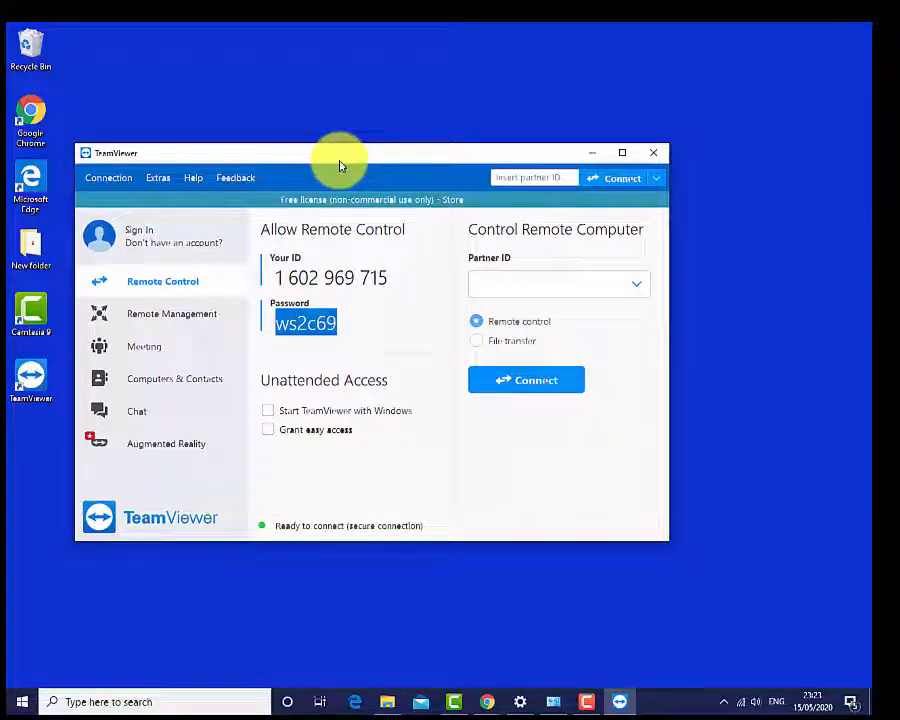
{"action": "left_click", "coordinate": [500, 287]}
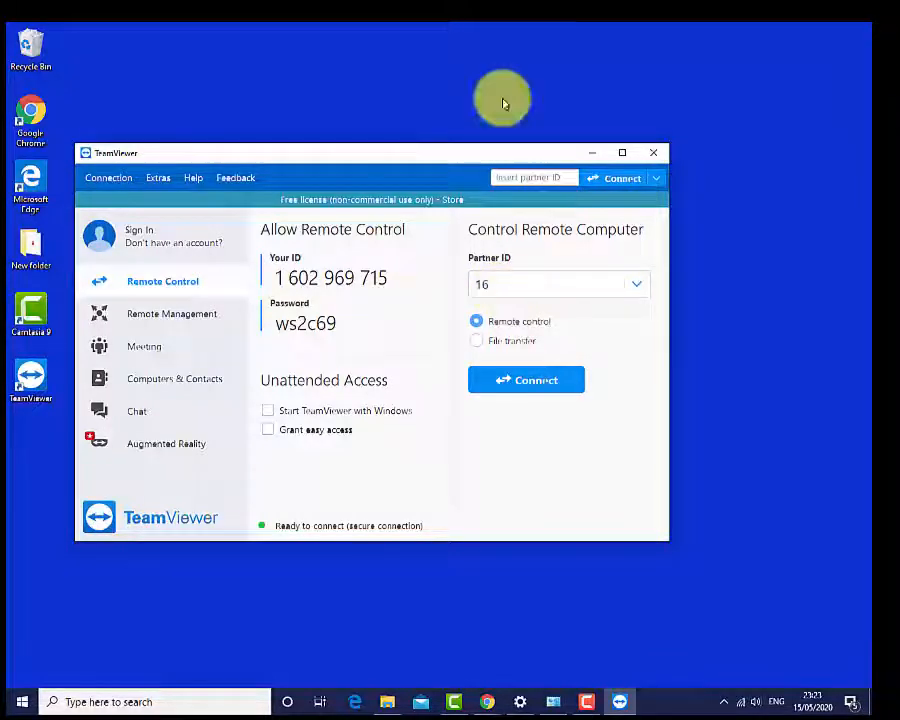
{"action": "left_click", "coordinate": [520, 308]}
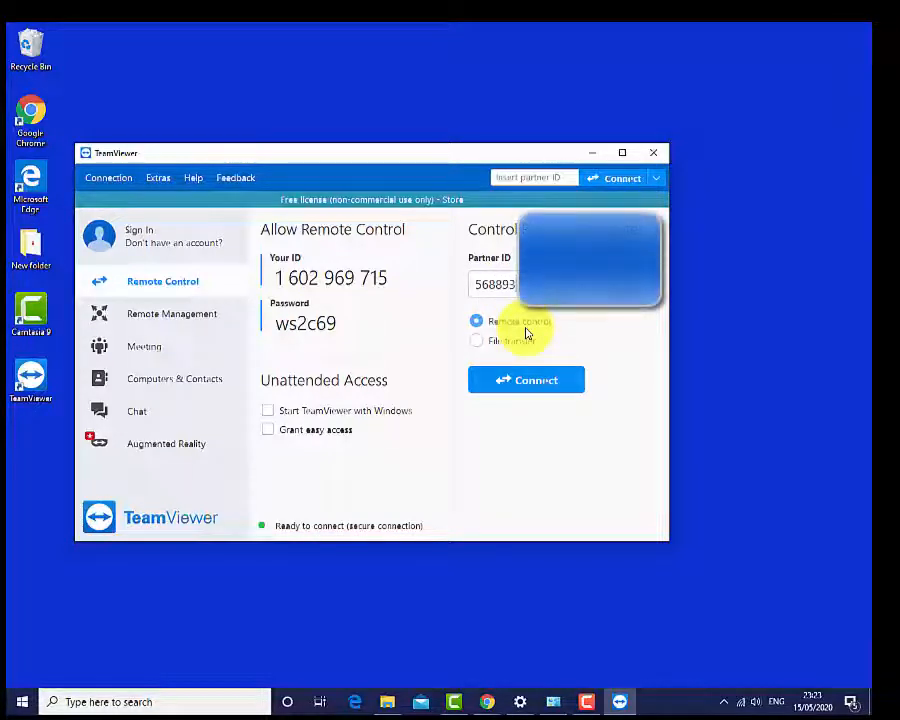
{"action": "left_click", "coordinate": [524, 380]}
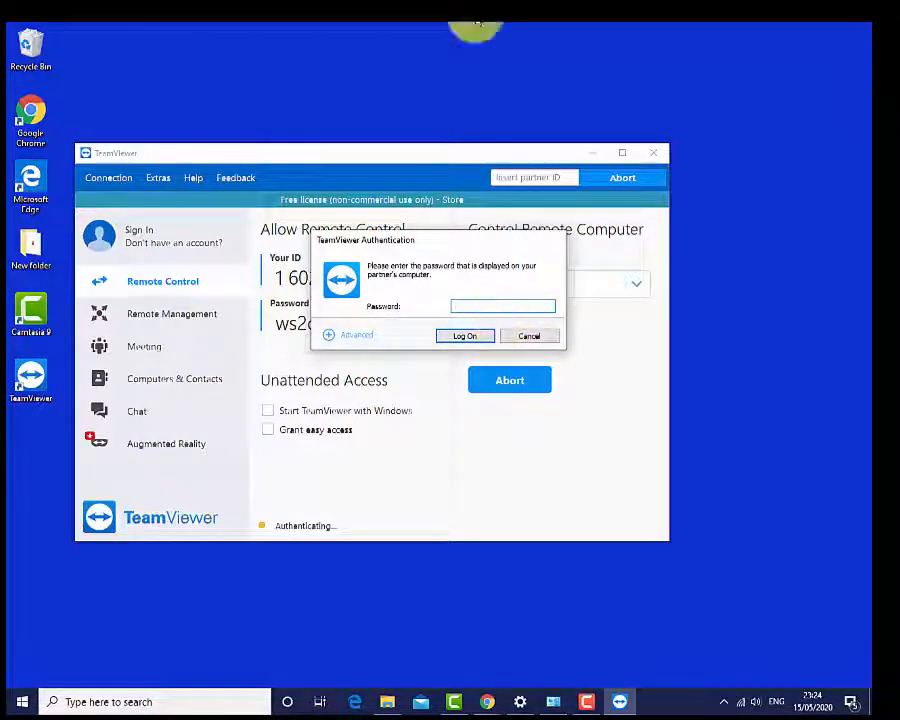
Step: Enter the partner computer's password in the authentication dialog and log on
{"action": "left_click_drag", "start_coordinate": [420, 242], "coordinate": [508, 237]}
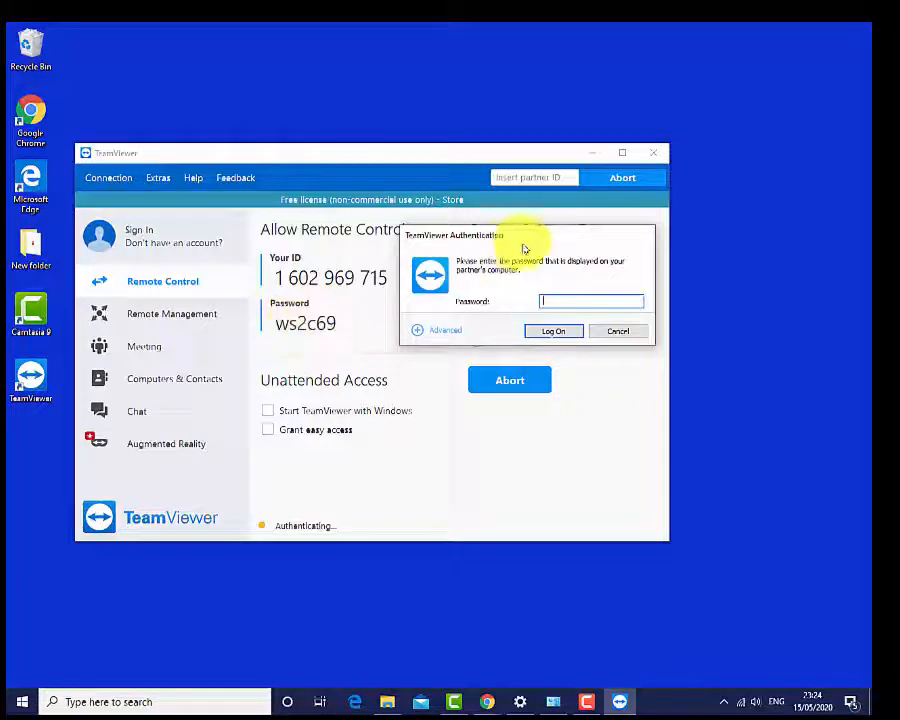
{"action": "left_click", "coordinate": [556, 301]}
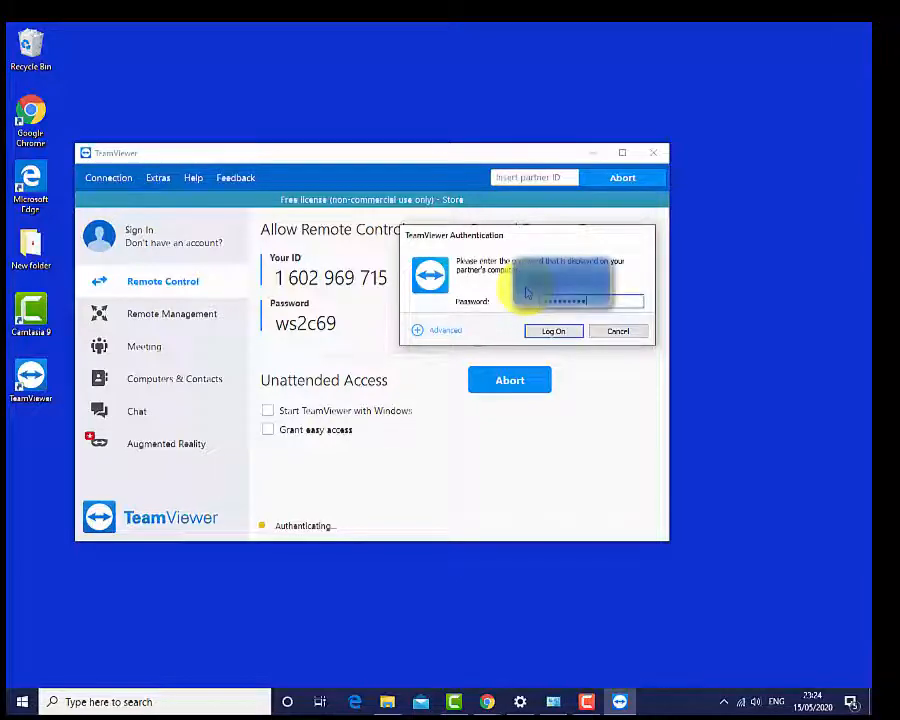
{"action": "key", "text": "Return"}
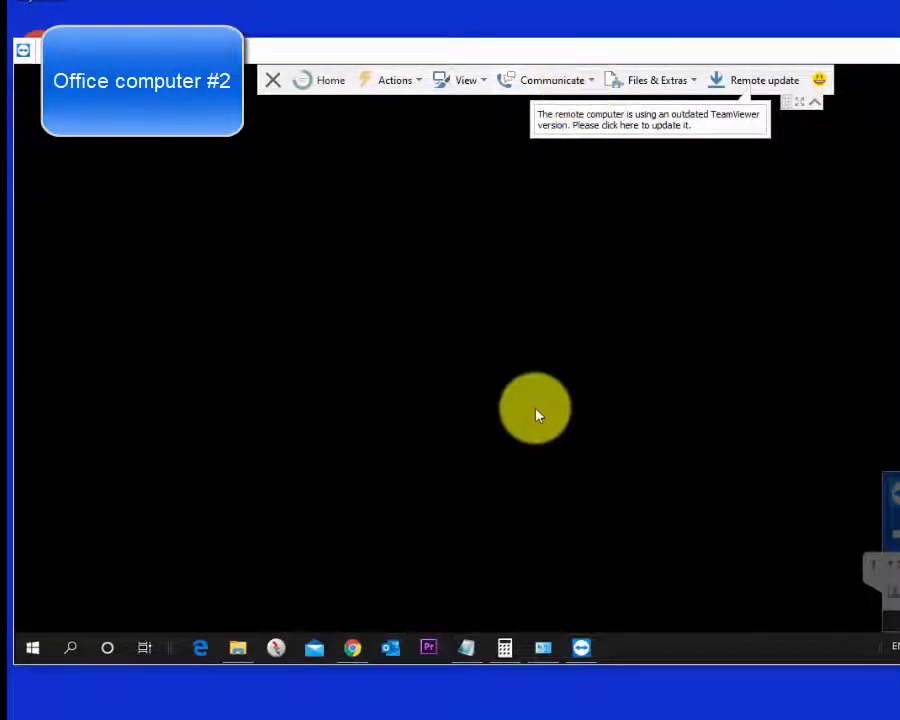
Step: Collapse and restore the remote session toolbar, and bring up the Calculator on the office computer
{"action": "left_click", "coordinate": [817, 102]}
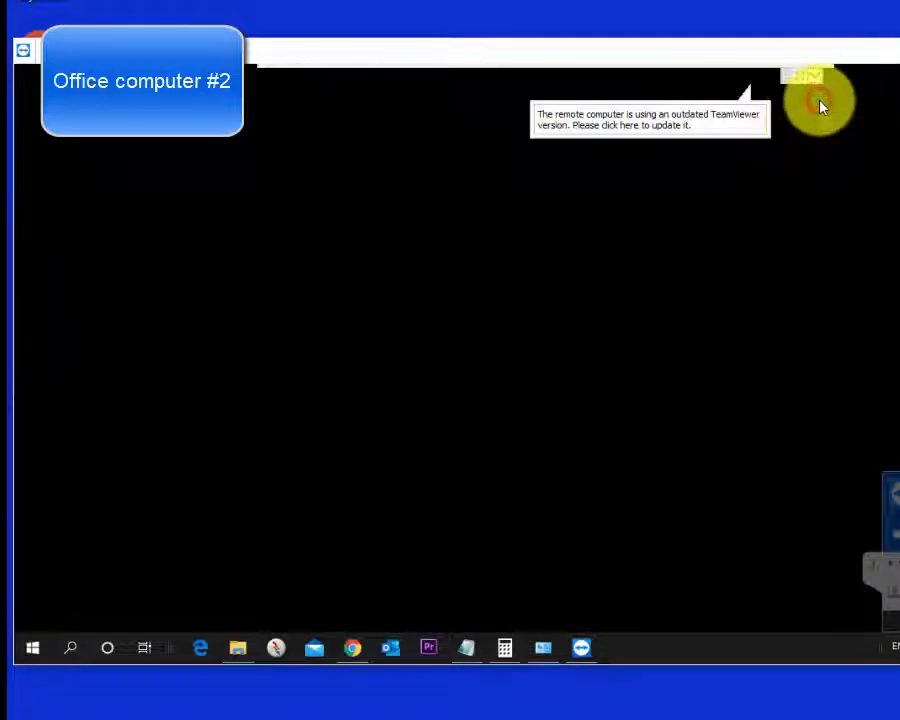
{"action": "left_click", "coordinate": [816, 76]}
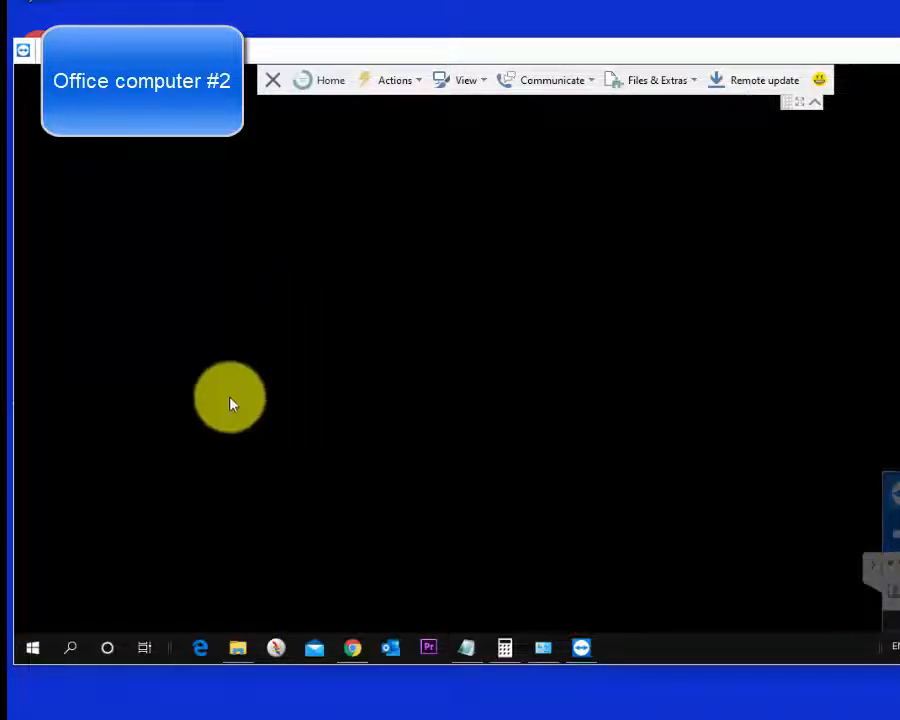
{"action": "mouse_move", "coordinate": [240, 652]}
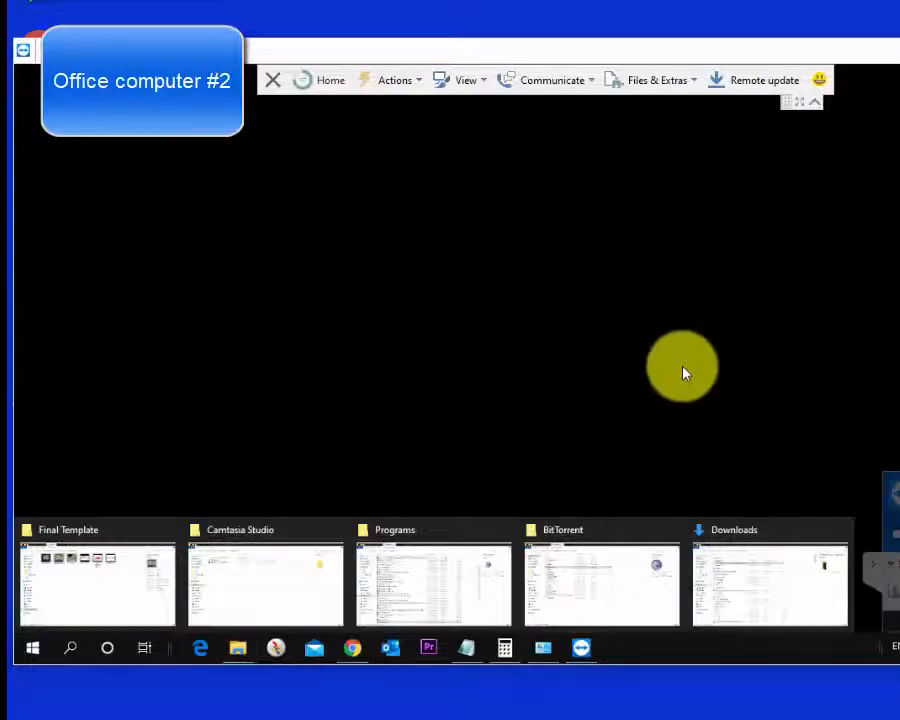
{"action": "left_click", "coordinate": [506, 652]}
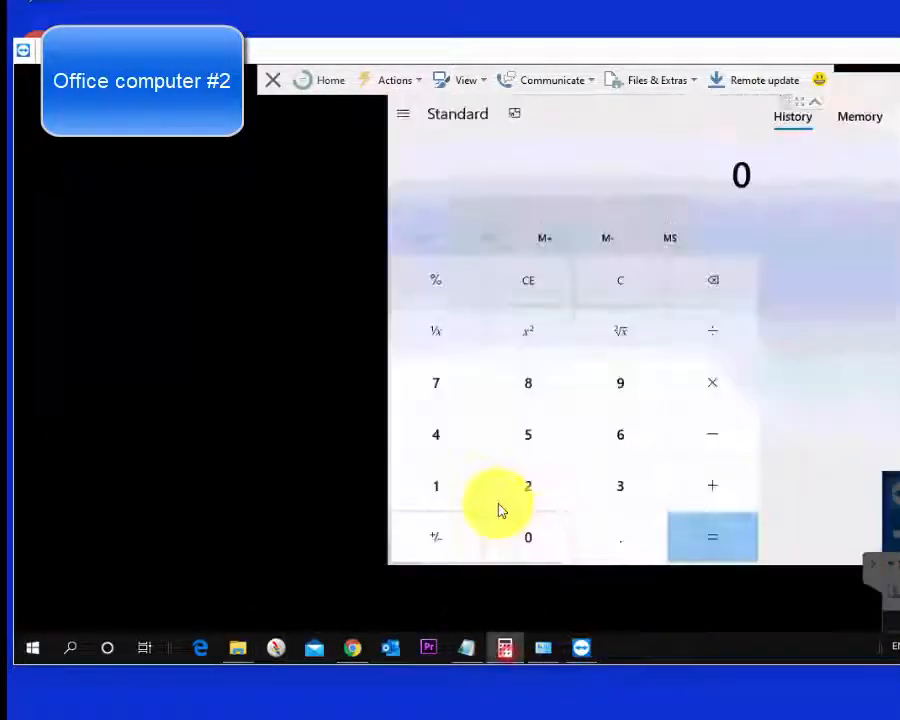
Step: Close the Calculator on the office computer, and collapse and restore the remote session toolbar
{"action": "left_click", "coordinate": [895, 88]}
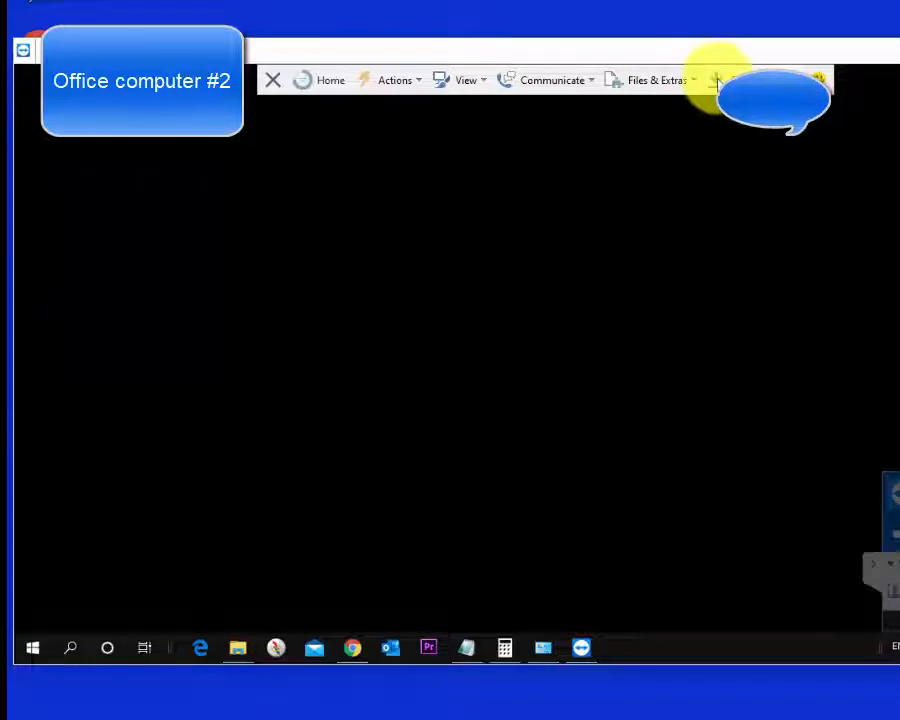
{"action": "left_click", "coordinate": [818, 80]}
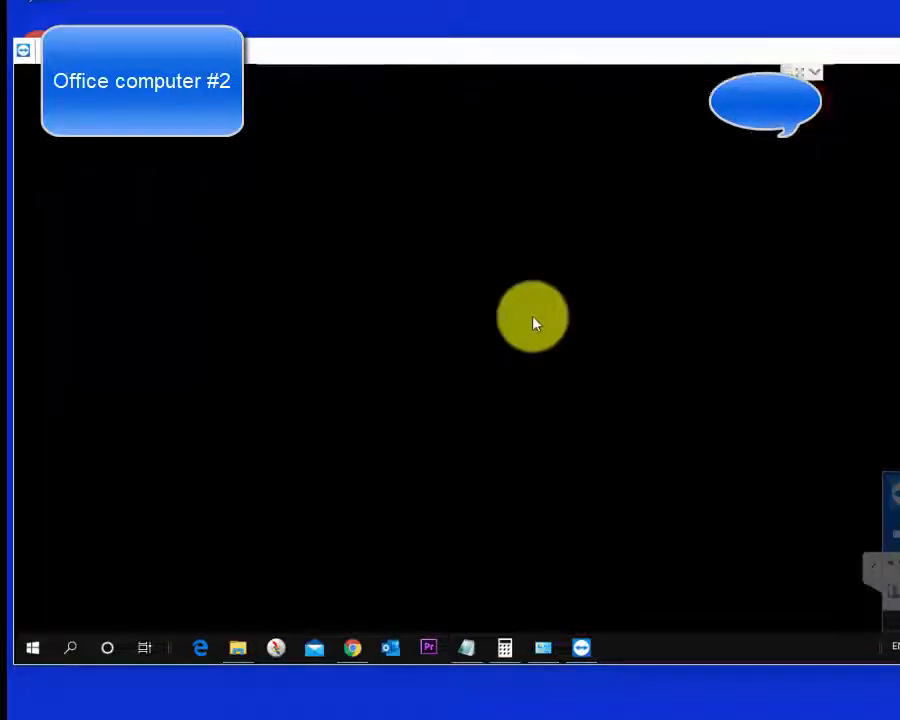
{"action": "left_click", "coordinate": [812, 72]}
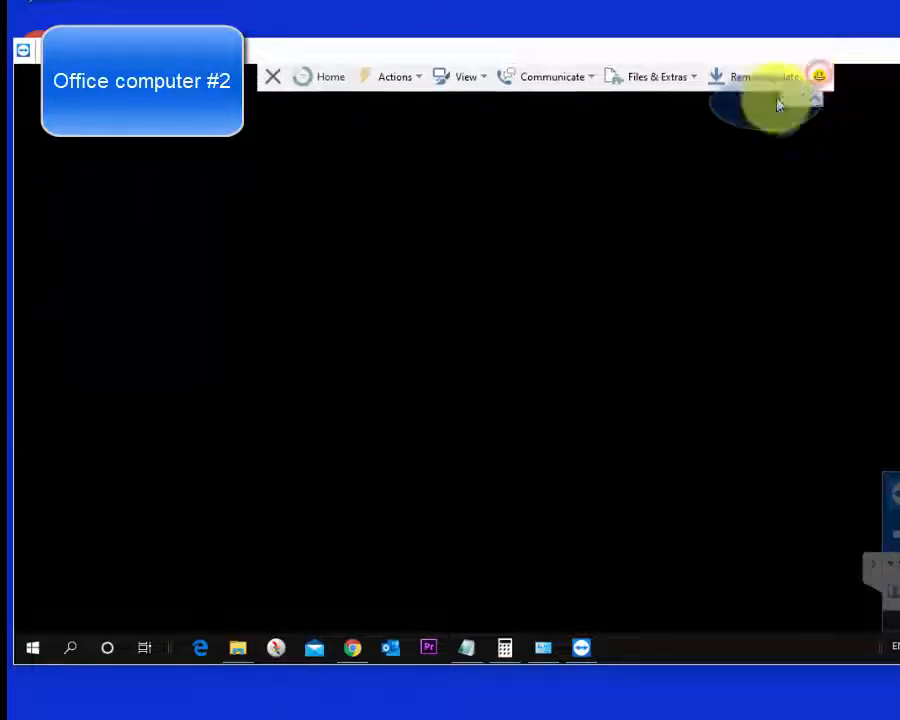
Step: Turn the Disable remote input option on for the office computer and switch it off again
{"action": "left_click", "coordinate": [403, 86]}
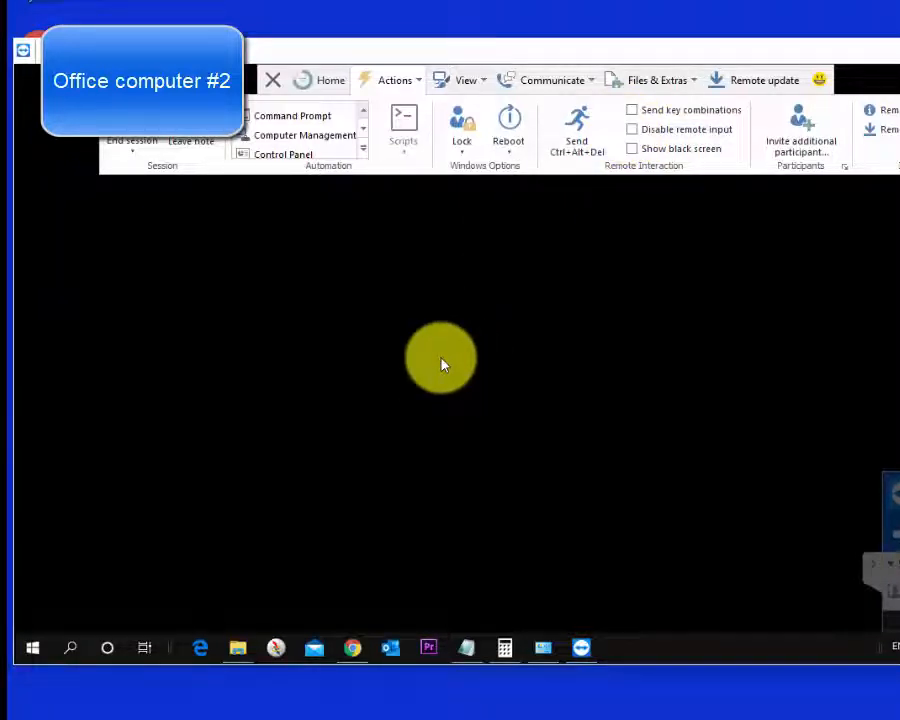
{"action": "left_click", "coordinate": [631, 130]}
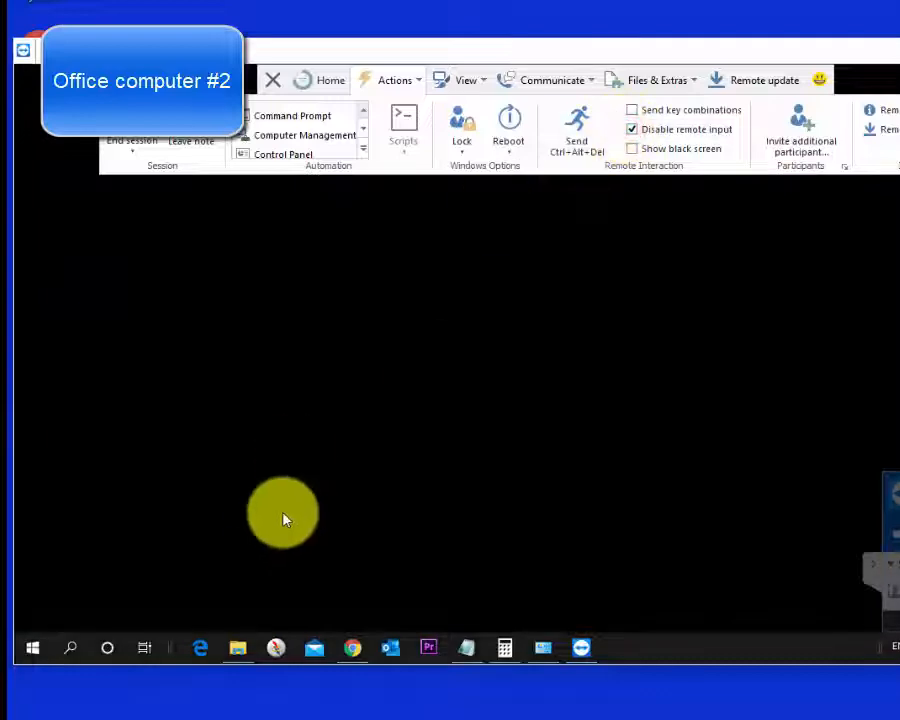
{"action": "left_click", "coordinate": [552, 80]}
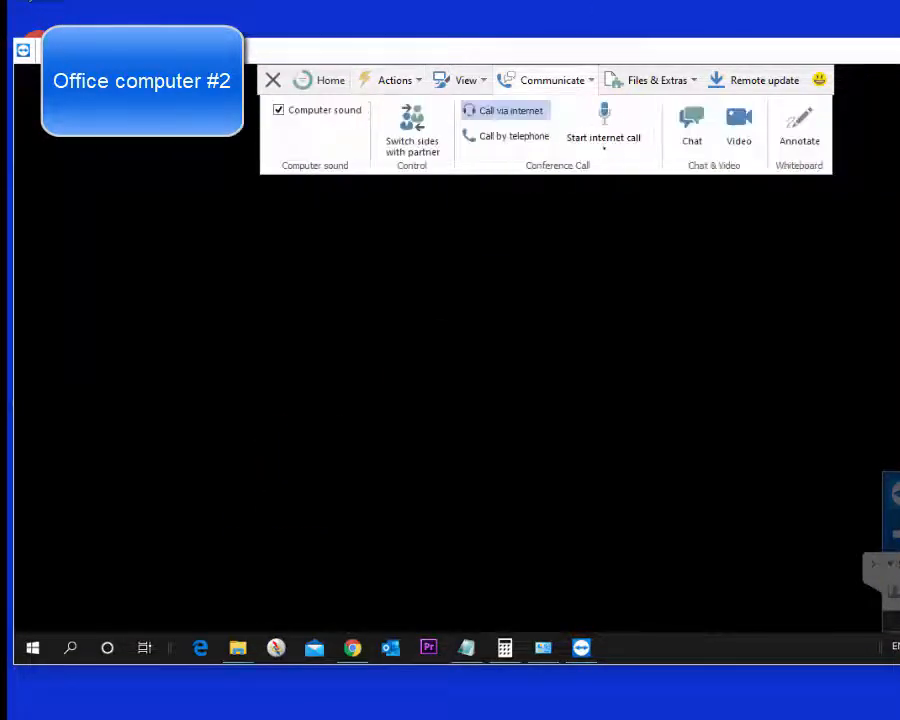
{"action": "left_click", "coordinate": [466, 80]}
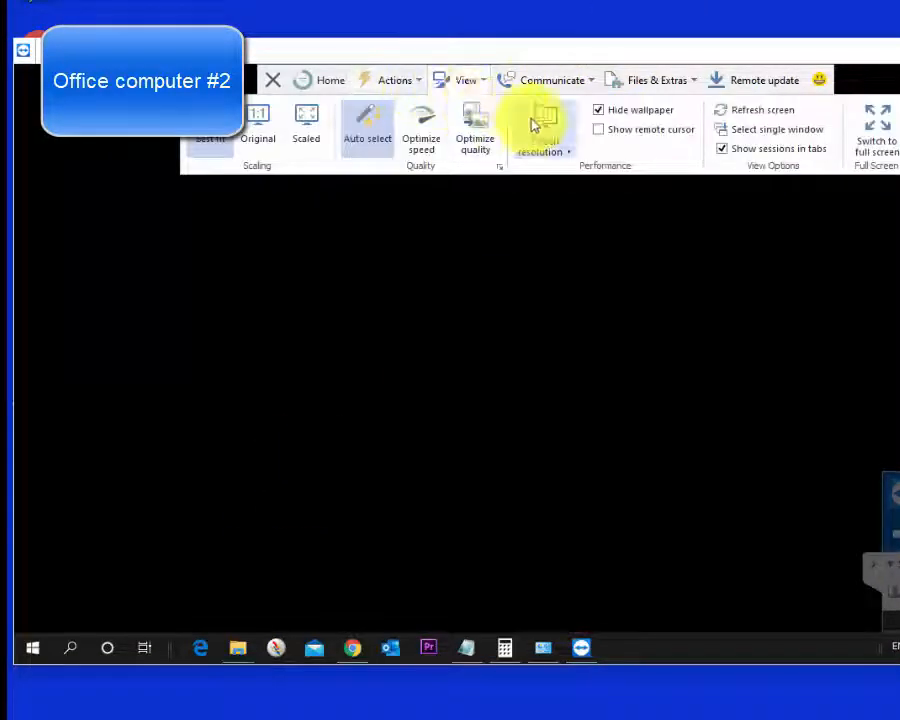
{"action": "left_click", "coordinate": [408, 86]}
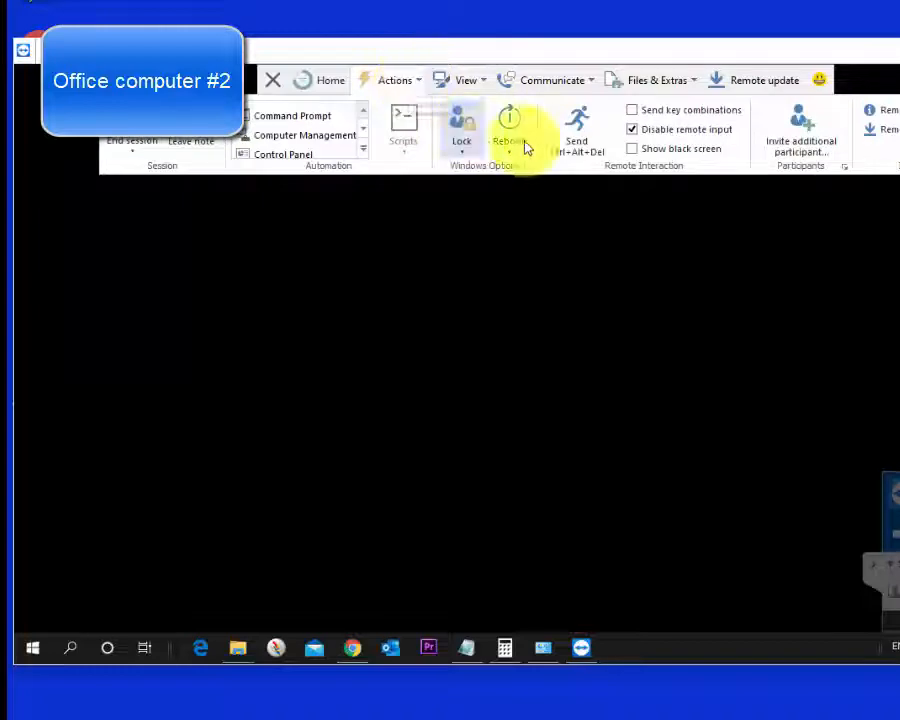
{"action": "left_click", "coordinate": [631, 131]}
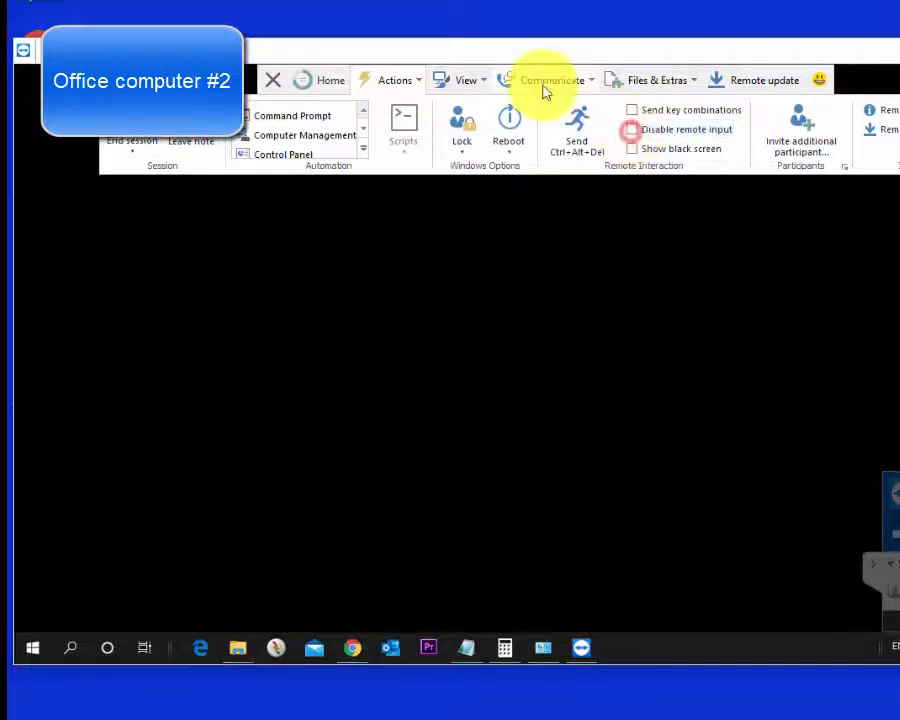
Step: Set the scaling of the remote session display to Original
{"action": "left_click", "coordinate": [546, 84]}
{"action": "left_click", "coordinate": [400, 80]}
{"action": "left_click", "coordinate": [466, 80]}
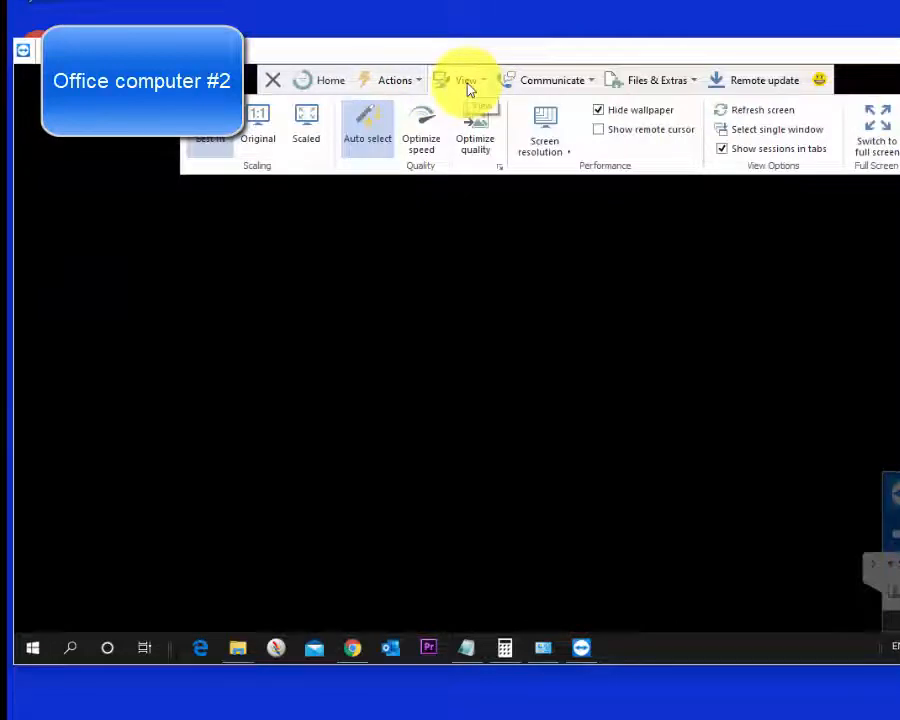
{"action": "left_click", "coordinate": [259, 127]}
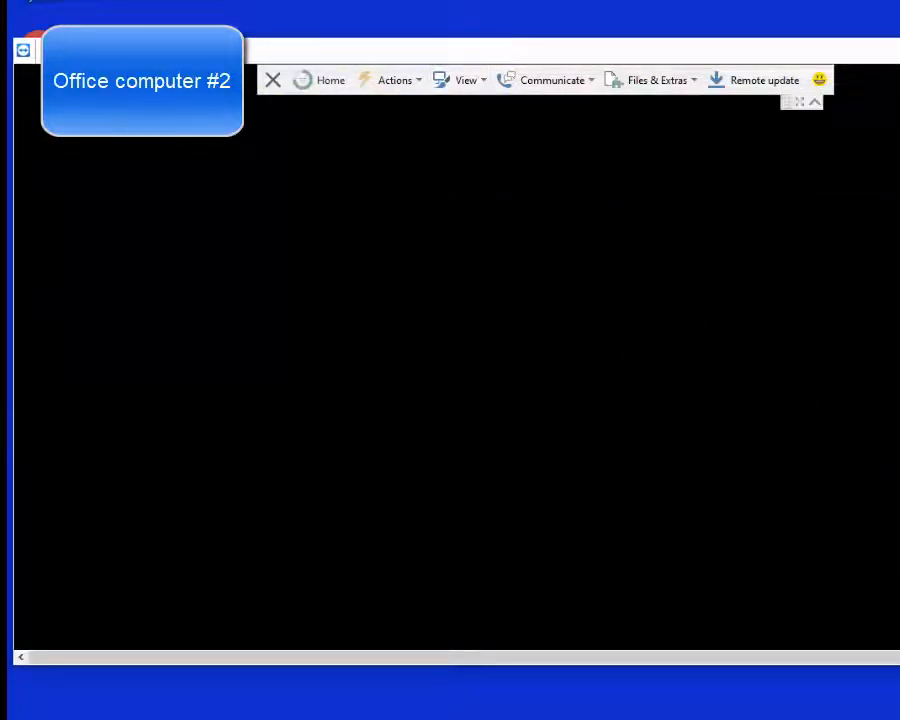
Step: Set the remote session display to Scaled so the office desktop fits the window
{"action": "left_click", "coordinate": [402, 83]}
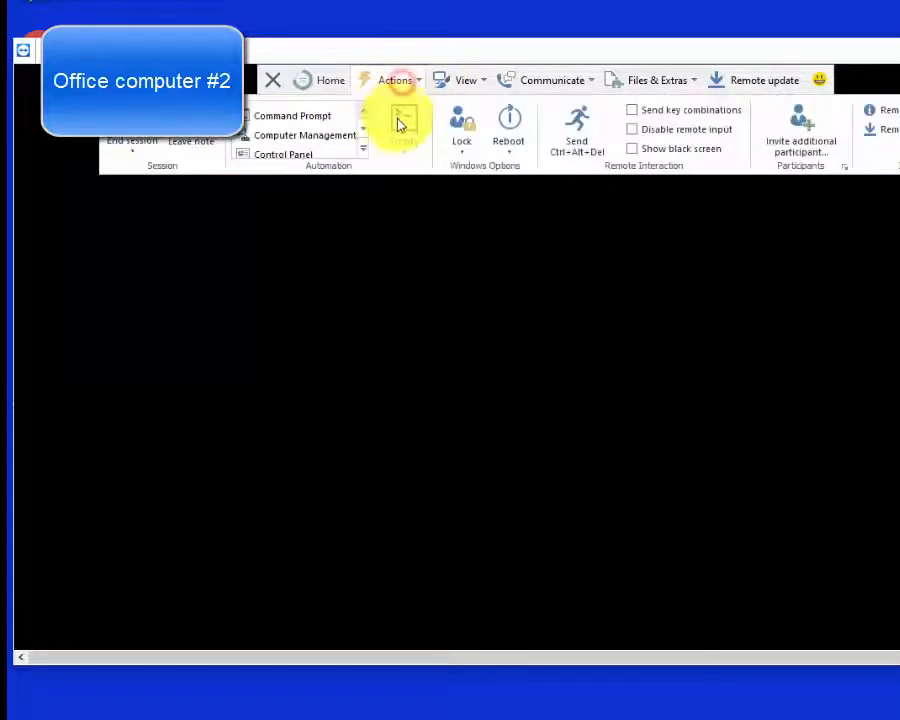
{"action": "left_click", "coordinate": [476, 84]}
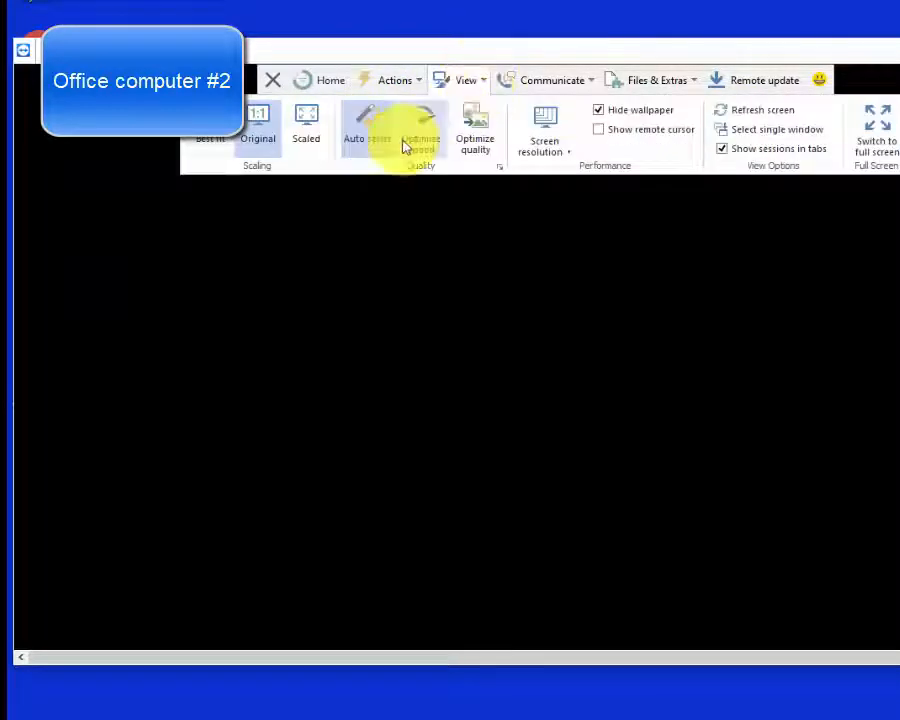
{"action": "left_click", "coordinate": [306, 126]}
Step: Try to switch sides with the partner computer and dismiss the resulting dialog
{"action": "left_click", "coordinate": [540, 80]}
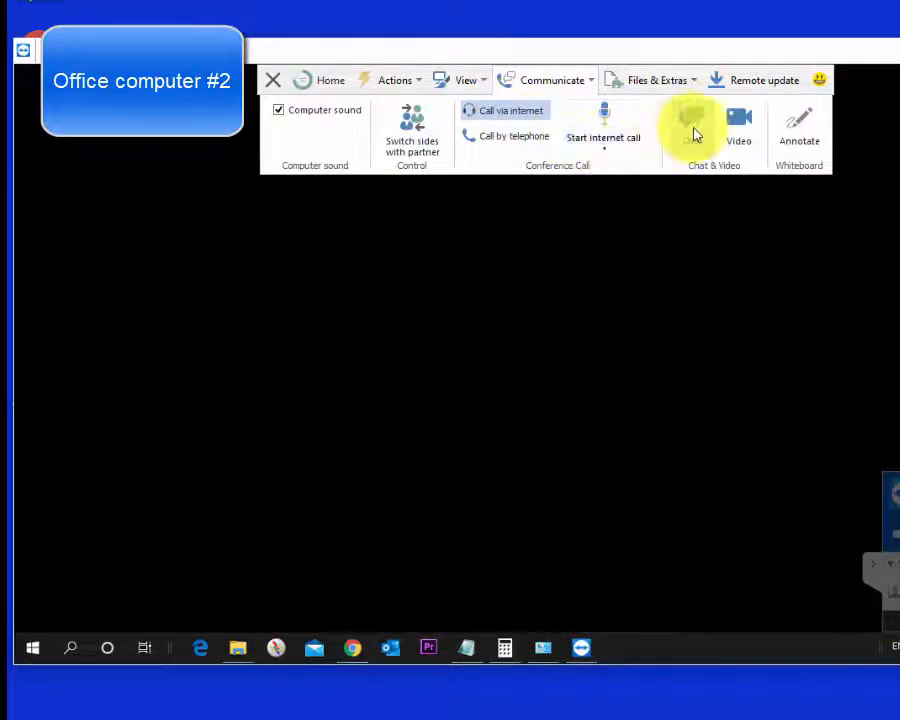
{"action": "left_click", "coordinate": [652, 80]}
{"action": "left_click", "coordinate": [544, 86]}
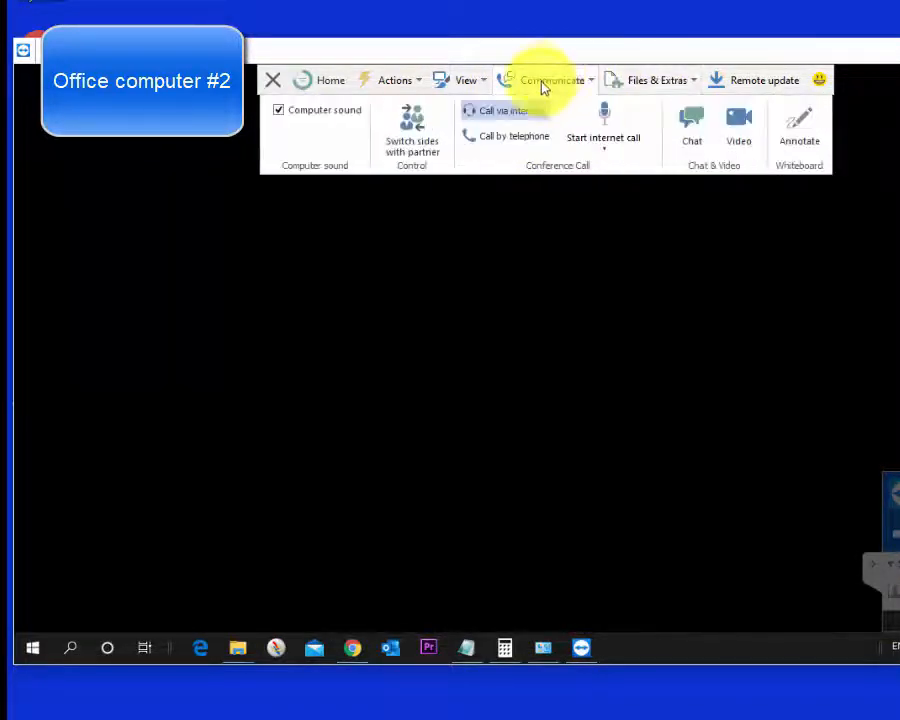
{"action": "left_click", "coordinate": [410, 132]}
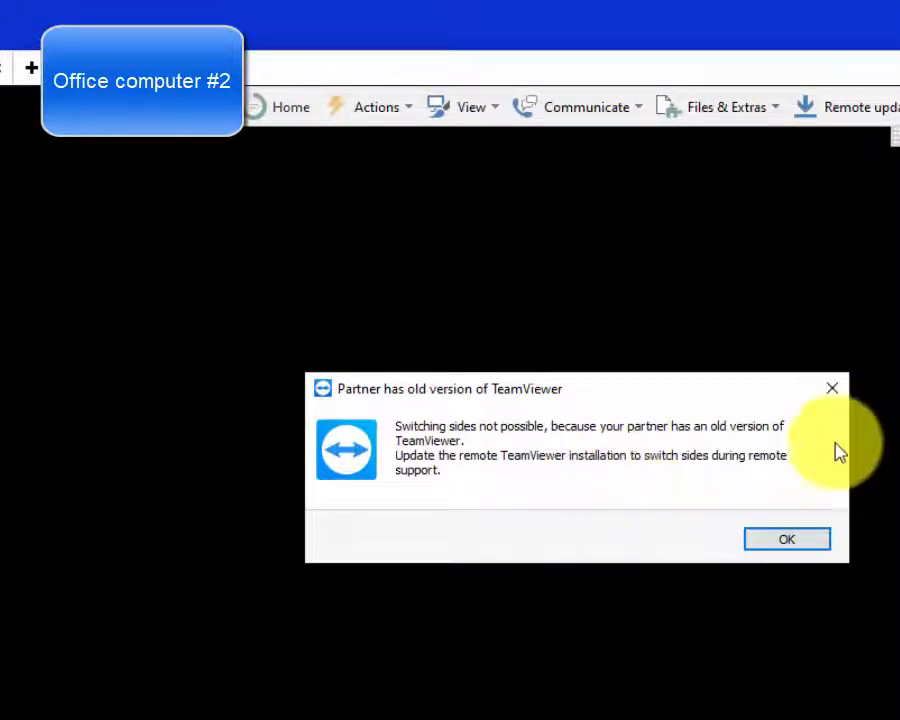
{"action": "left_click", "coordinate": [779, 546]}
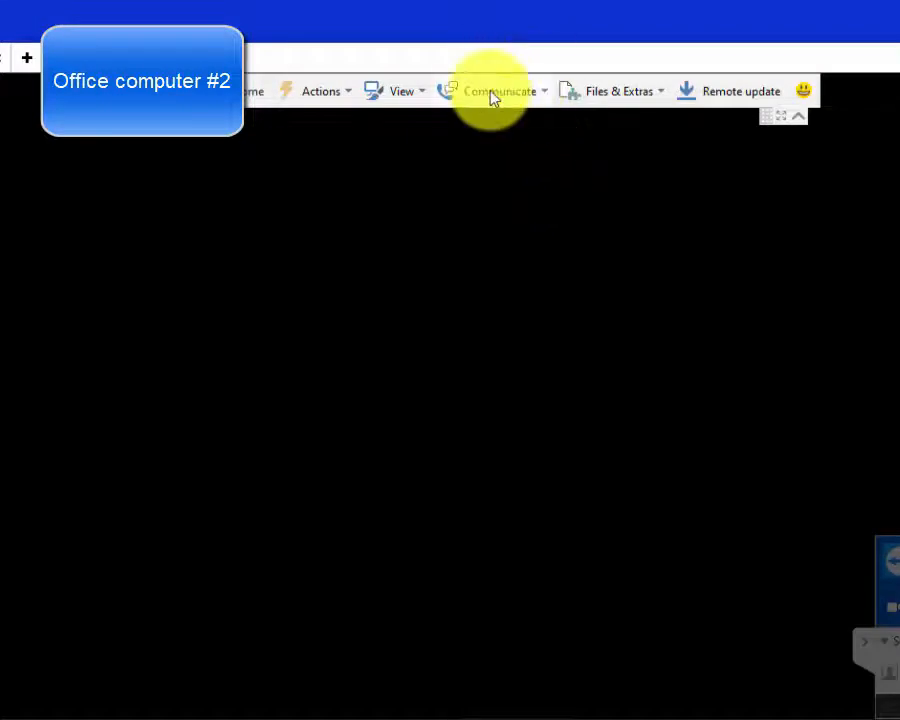
Step: Open the session chat, send the message "hi" to the office computer, and collapse the session side panel
{"action": "left_click", "coordinate": [541, 92]}
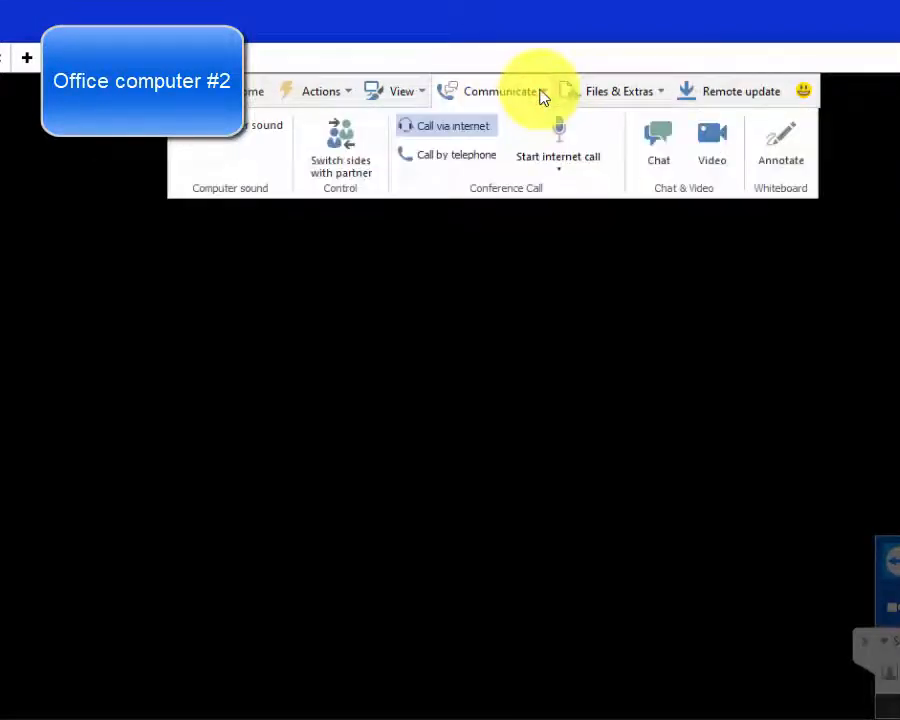
{"action": "left_click", "coordinate": [664, 95]}
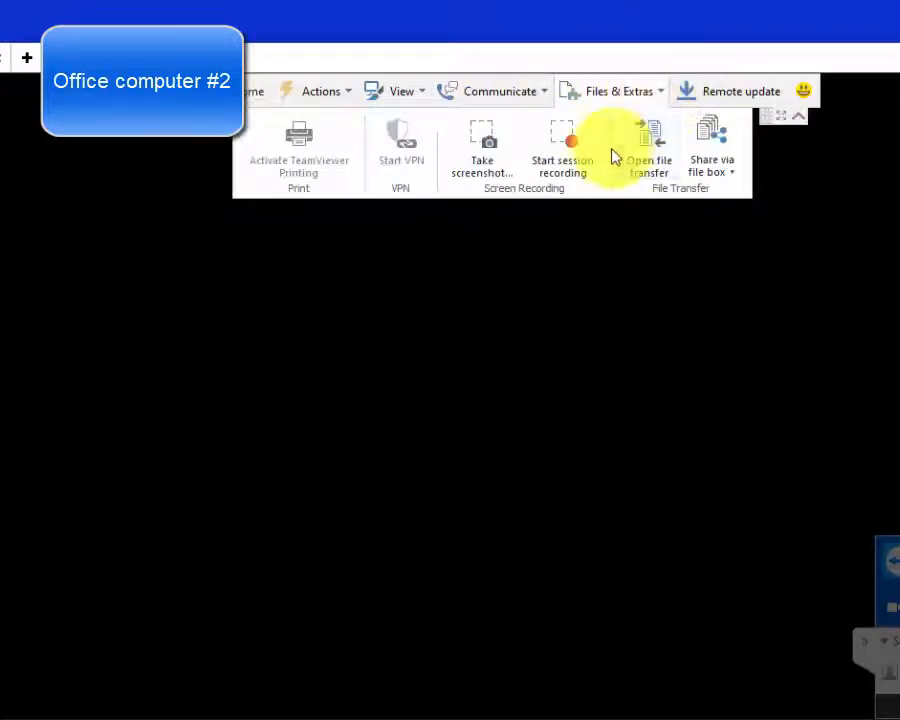
{"action": "left_click", "coordinate": [500, 95]}
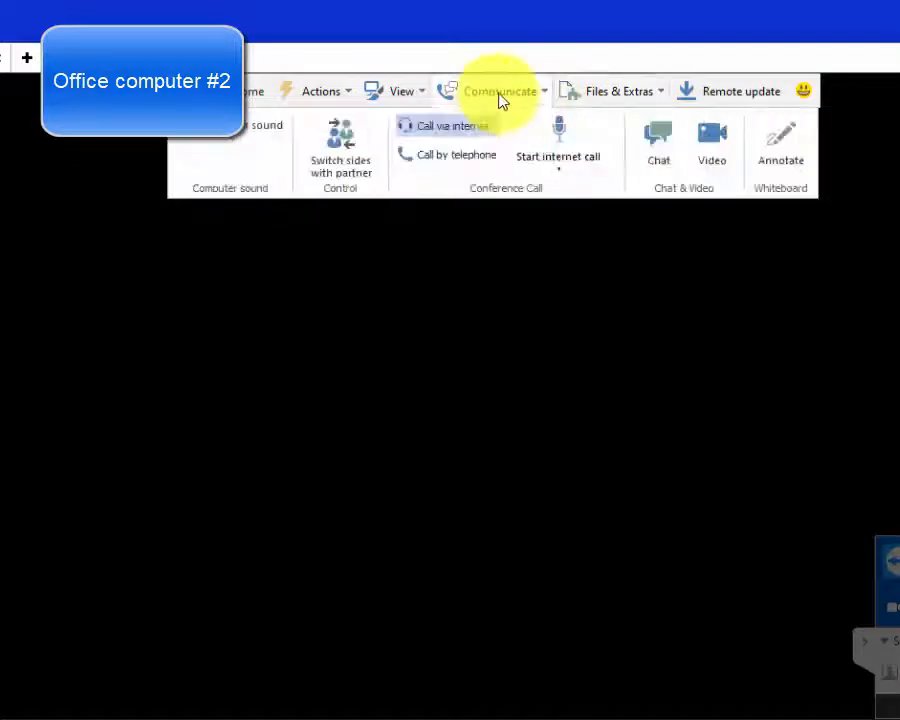
{"action": "left_click", "coordinate": [657, 140]}
{"action": "left_click", "coordinate": [723, 345]}
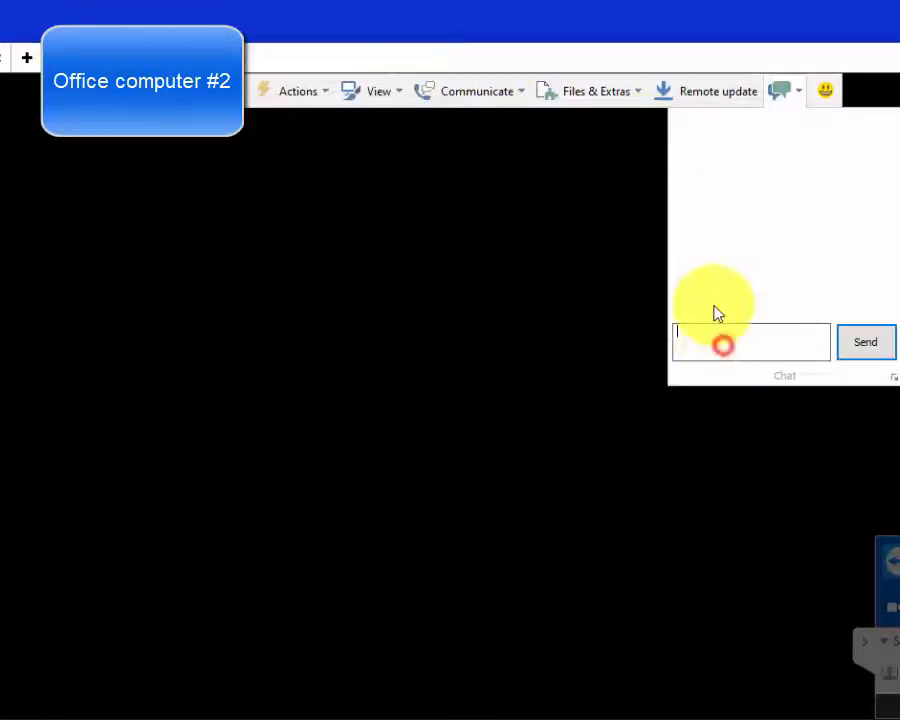
{"action": "type", "text": "hi"}
{"action": "key", "text": "Return"}
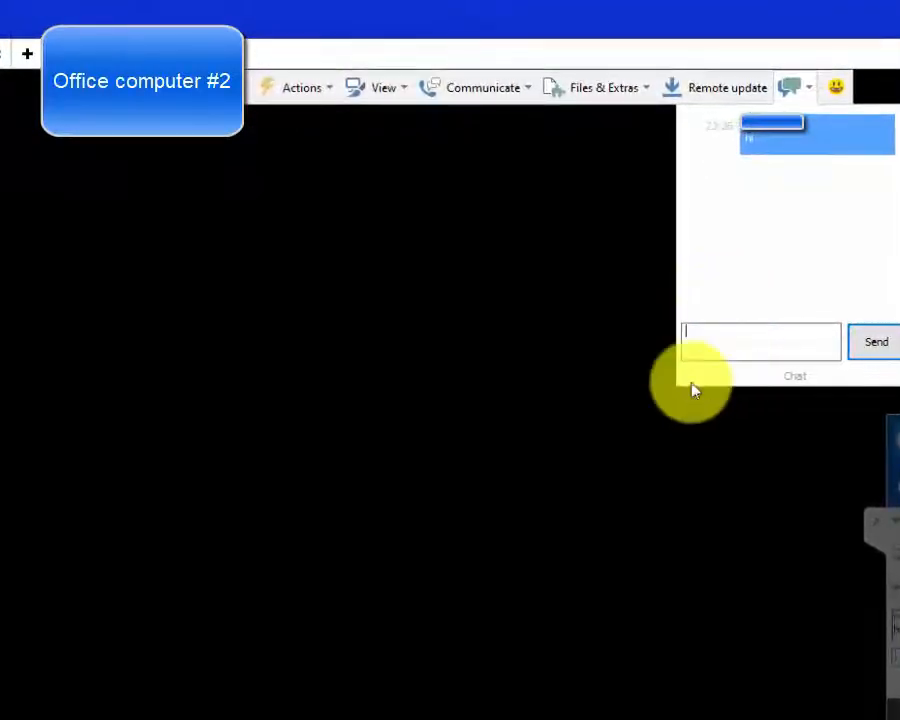
{"action": "left_click", "coordinate": [877, 519]}
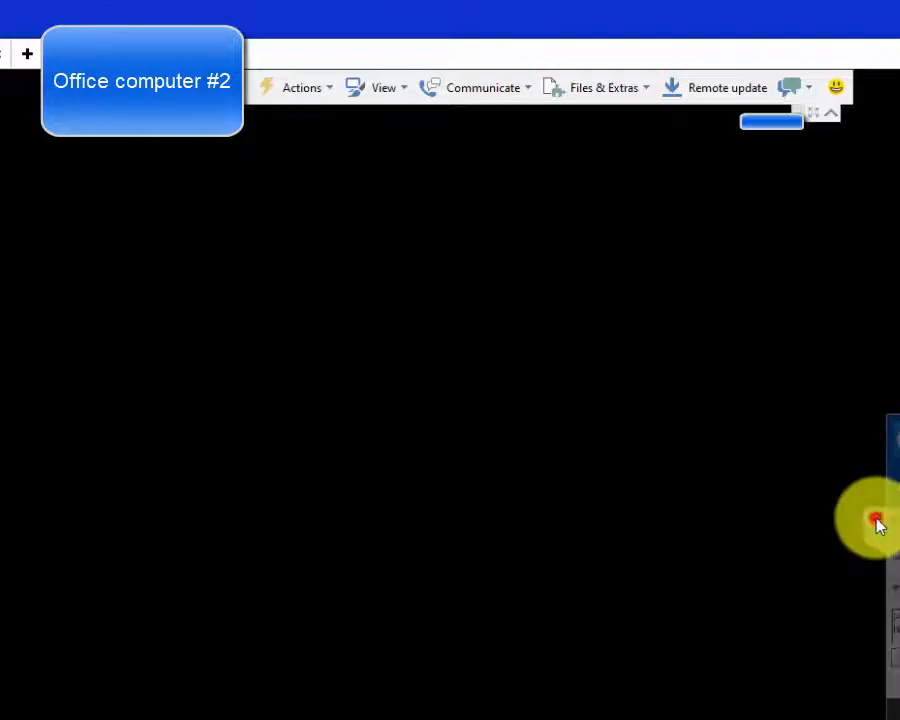
Step: Open the file transfer window between the local and remote computers
{"action": "left_click", "coordinate": [649, 91]}
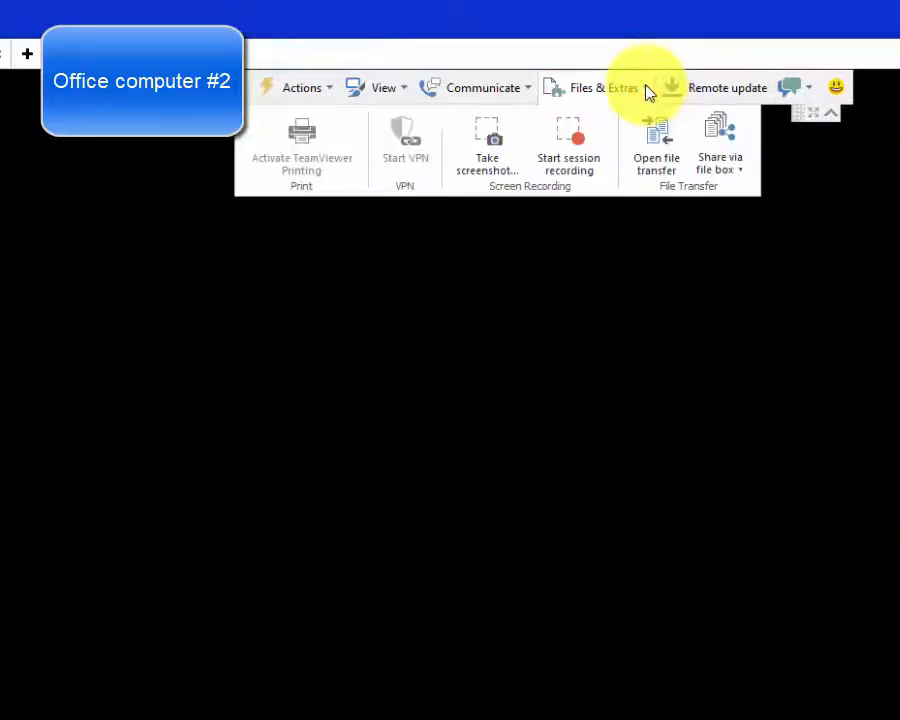
{"action": "left_click", "coordinate": [665, 150]}
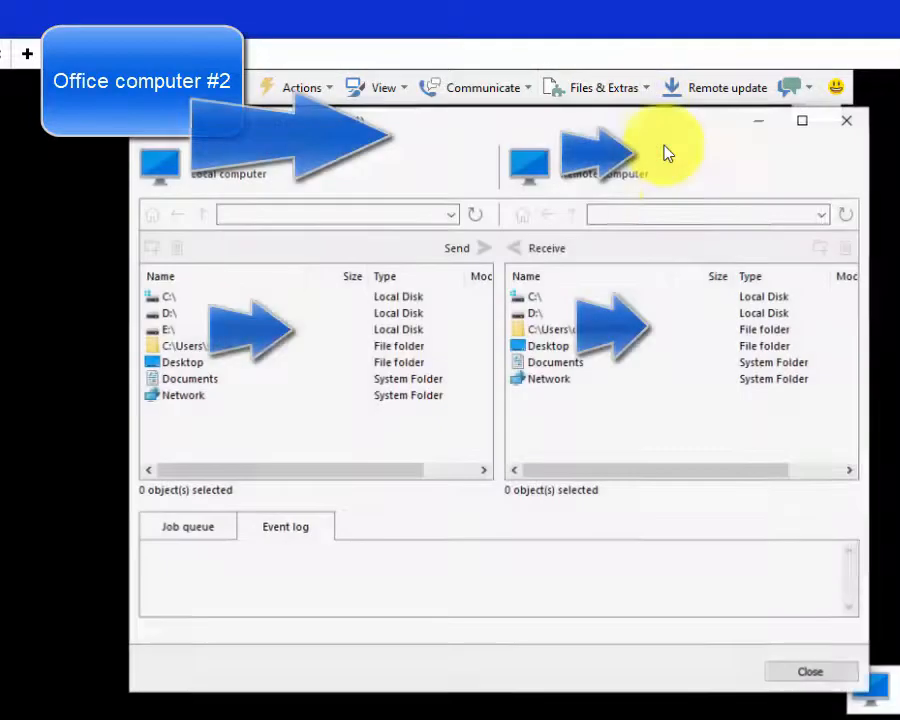